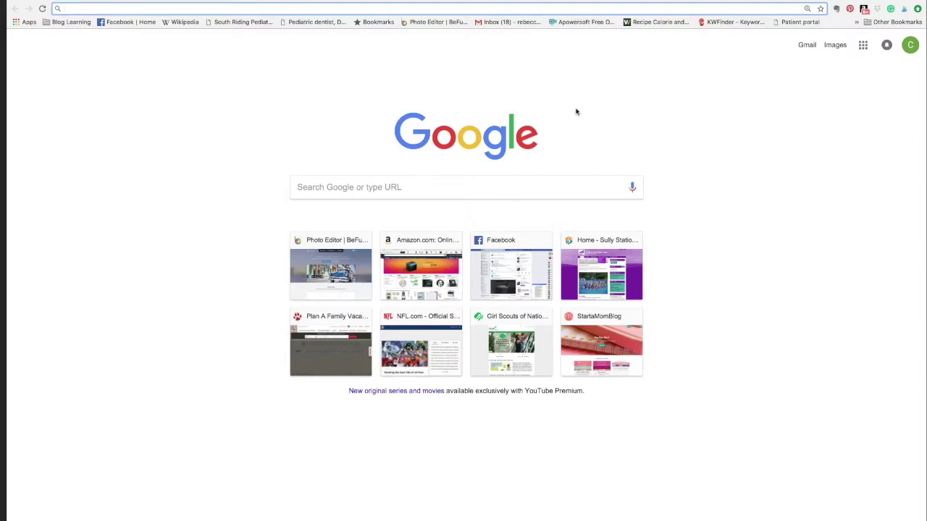
Go to the BeFunky website and open its Photo Editor.
{"action": "left_click", "coordinate": [428, 23]}
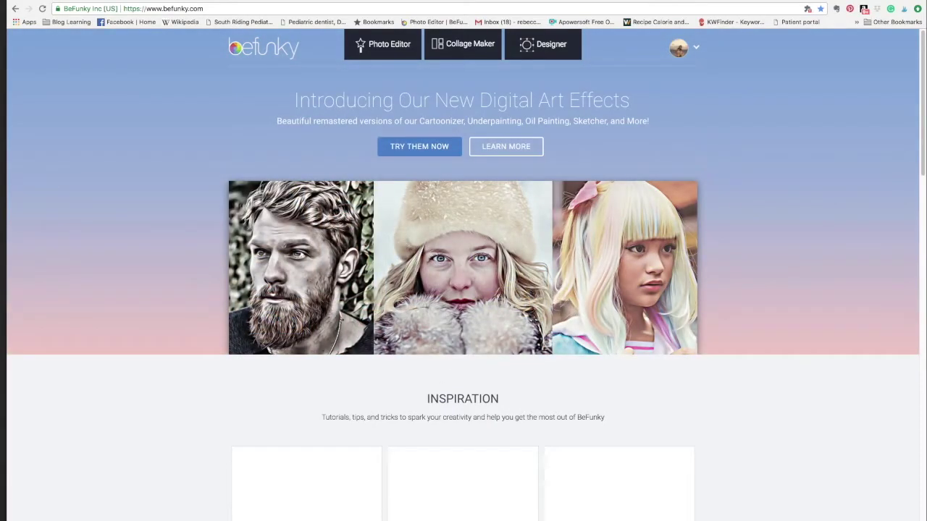
{"action": "mouse_move", "coordinate": [436, 517]}
{"action": "left_click", "coordinate": [226, 519]}
{"action": "left_click", "coordinate": [383, 46]}
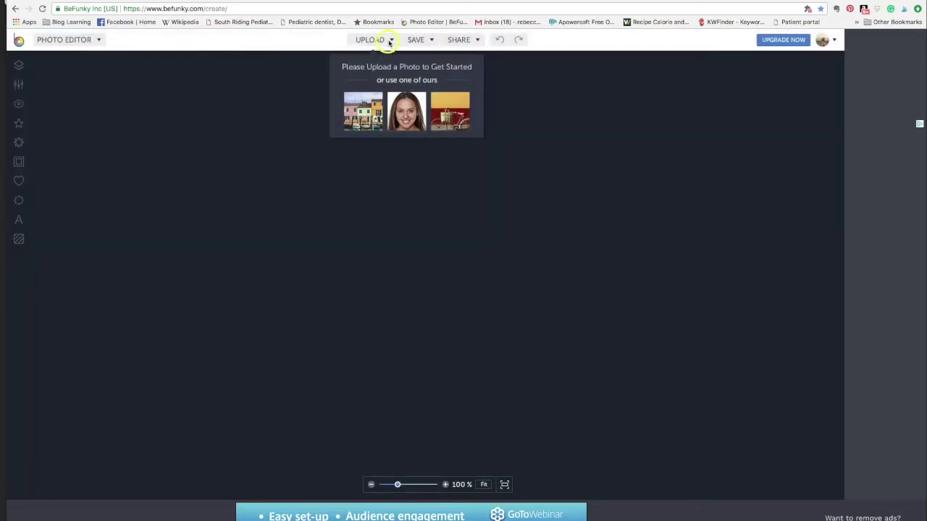
Upload the photo IMG_5714.jpg from the computer's Screen folder into the editor.
{"action": "left_click", "coordinate": [391, 40]}
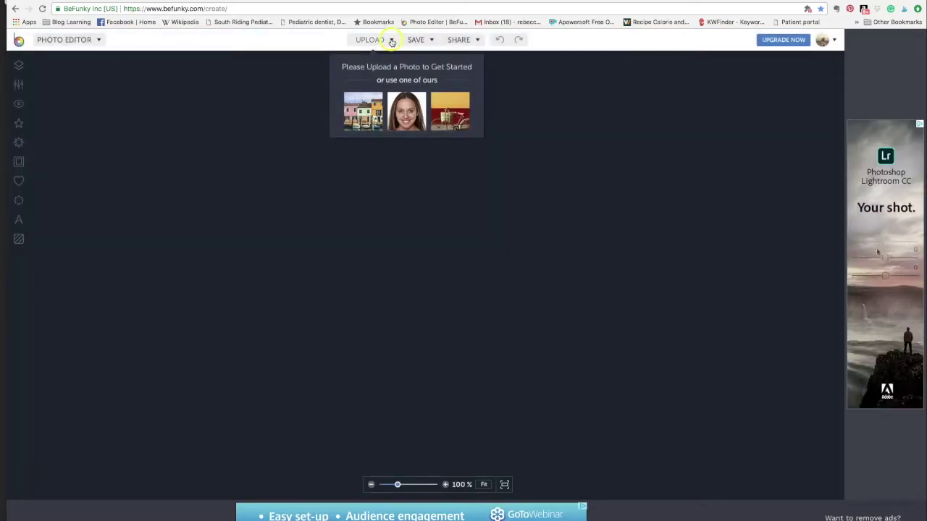
{"action": "left_click", "coordinate": [385, 60]}
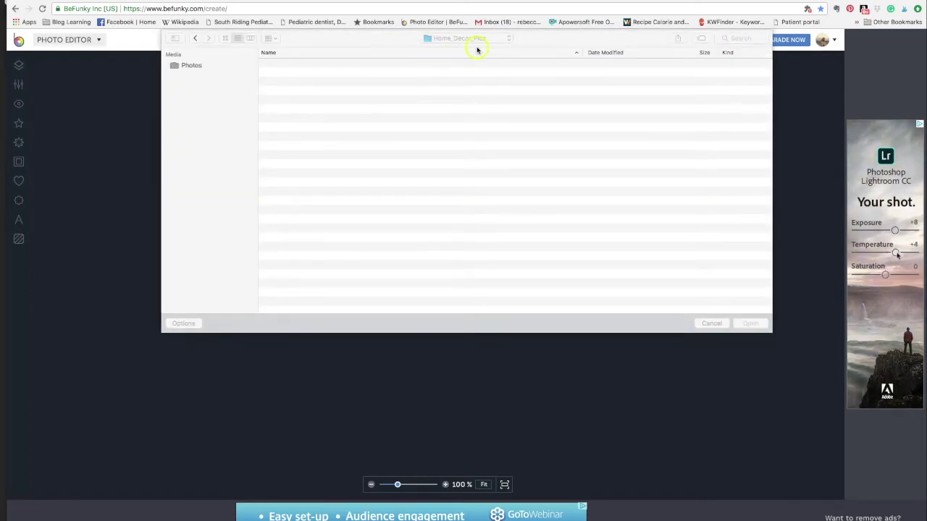
{"action": "double_click", "coordinate": [300, 257]}
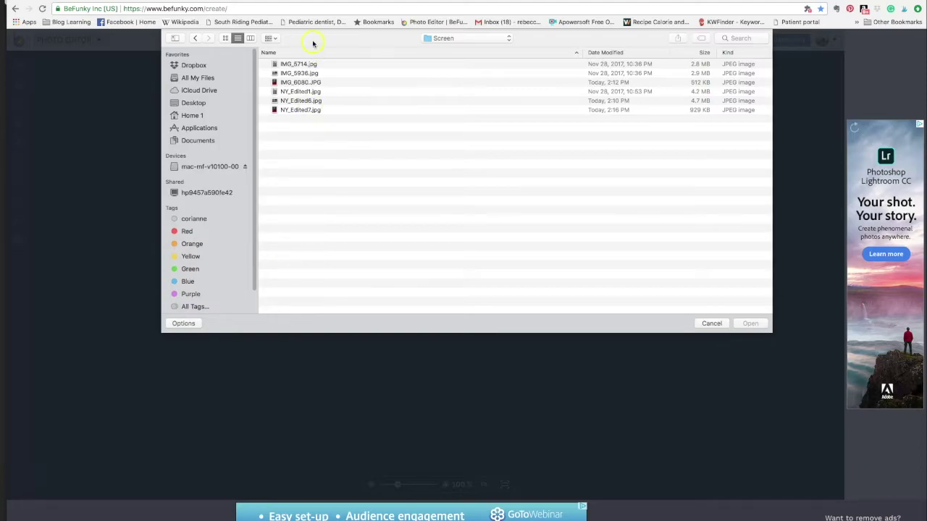
{"action": "left_click", "coordinate": [310, 65]}
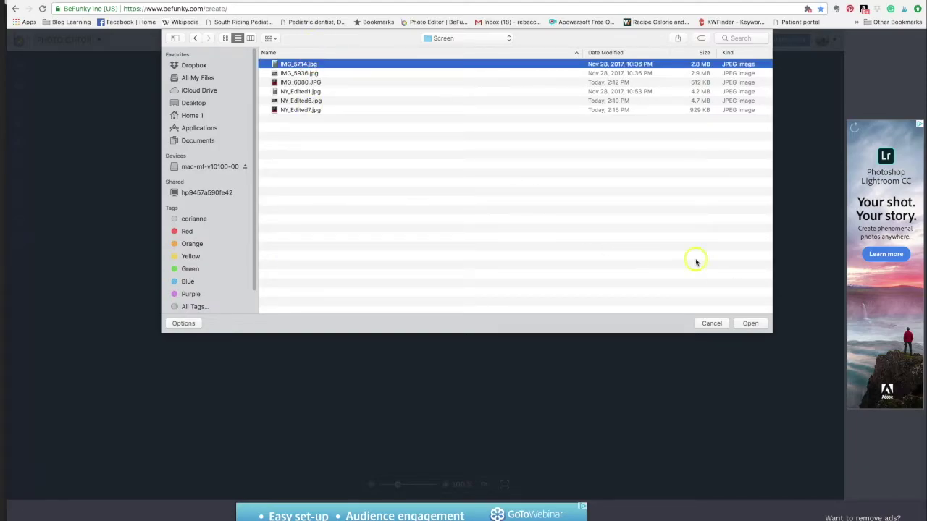
{"action": "left_click", "coordinate": [751, 323]}
{"action": "left_click", "coordinate": [642, 227]}
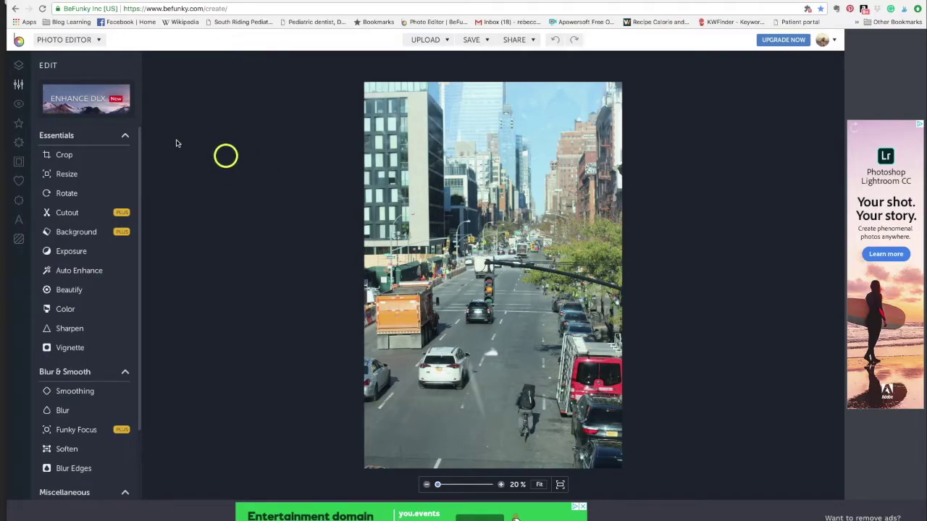
Compare the Black & White 1 and Black & White 2 effects on the street photo and apply Black & White 2.
{"action": "left_click", "coordinate": [21, 125]}
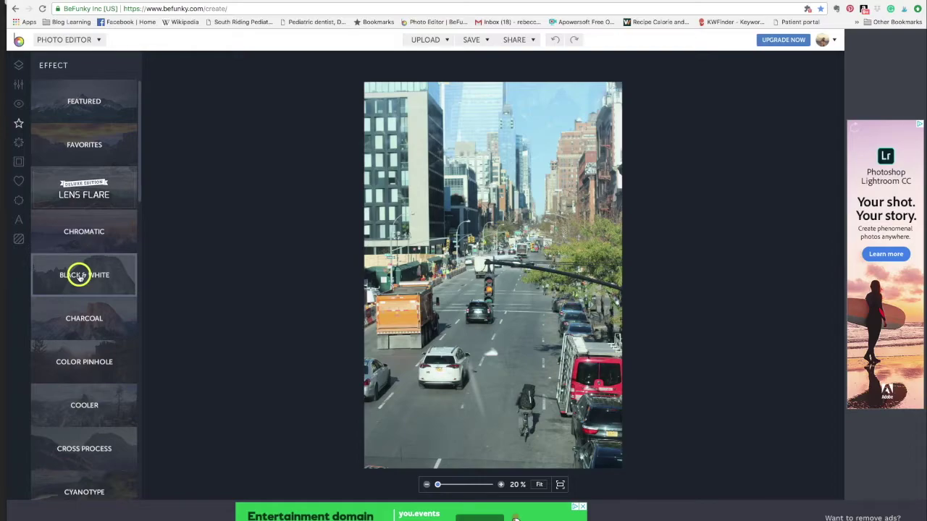
{"action": "left_click", "coordinate": [78, 275]}
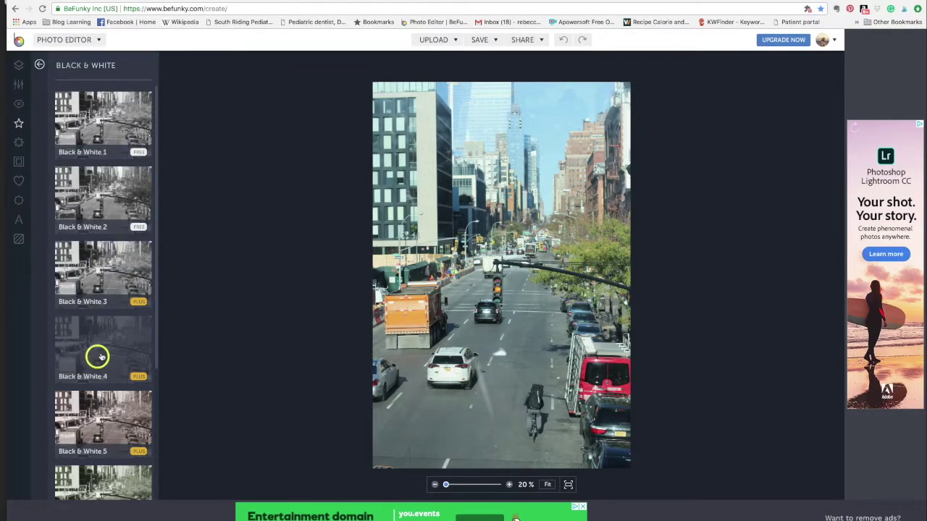
{"action": "left_click_drag", "start_coordinate": [156, 275], "coordinate": [161, 207]}
{"action": "left_click", "coordinate": [160, 207]}
{"action": "left_click", "coordinate": [112, 126]}
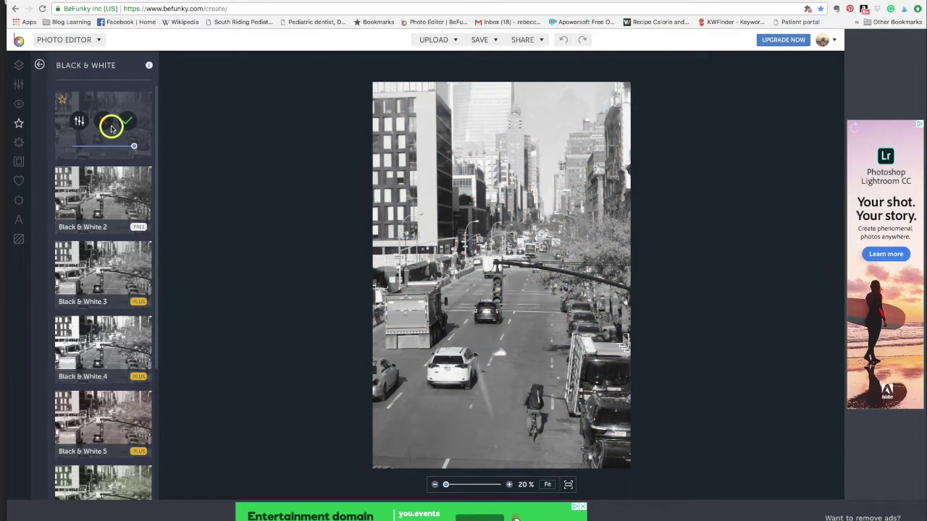
{"action": "left_click", "coordinate": [104, 200]}
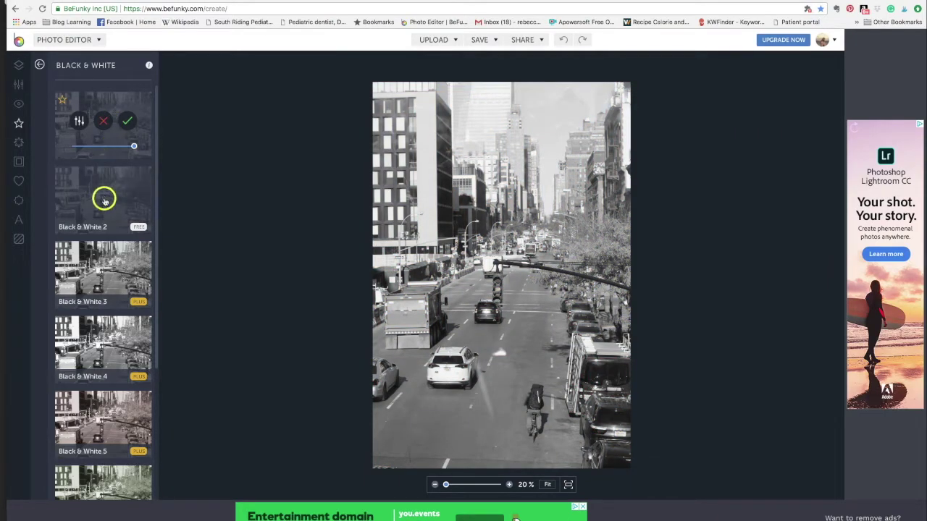
{"action": "left_click", "coordinate": [105, 198]}
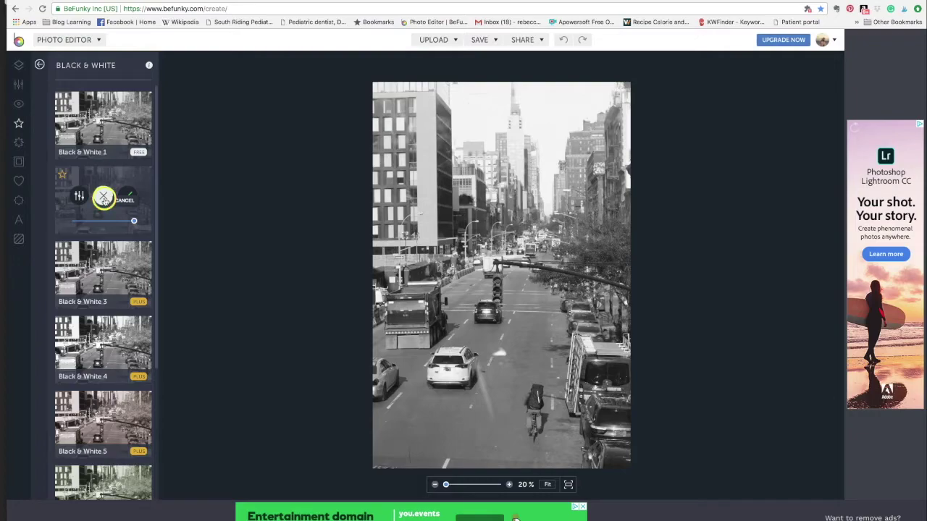
{"action": "left_click", "coordinate": [102, 110]}
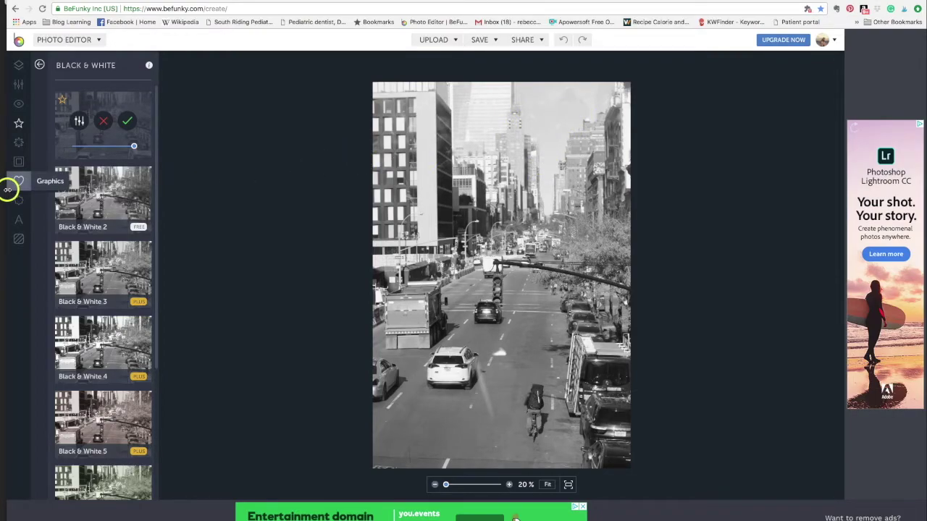
{"action": "left_click", "coordinate": [114, 192]}
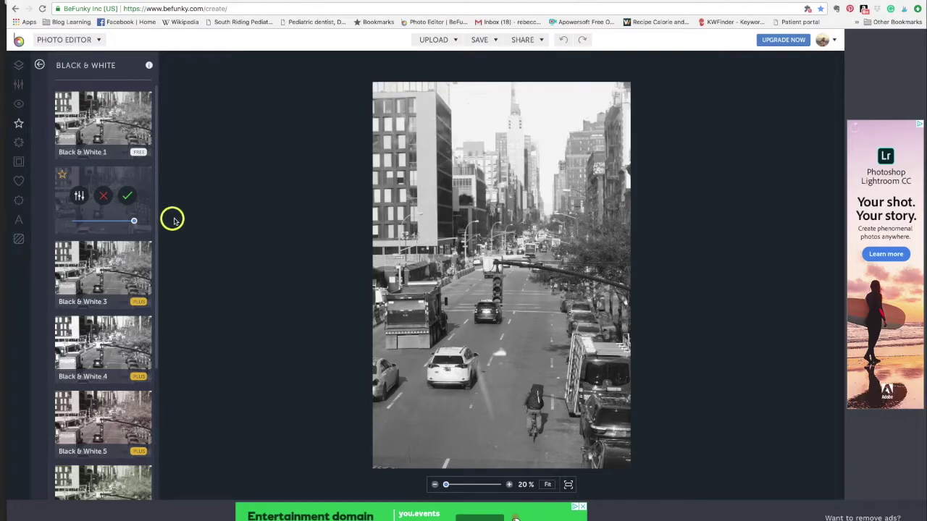
{"action": "left_click", "coordinate": [127, 196]}
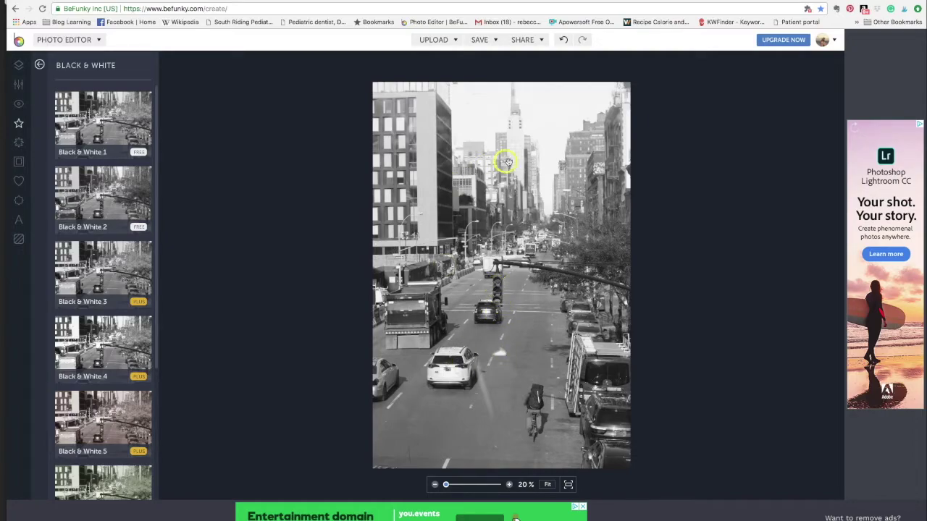
Using the Touch Up Paint Brush in red with brush size 0.23, paint the traffic light's top lamp.
{"action": "left_click", "coordinate": [19, 103]}
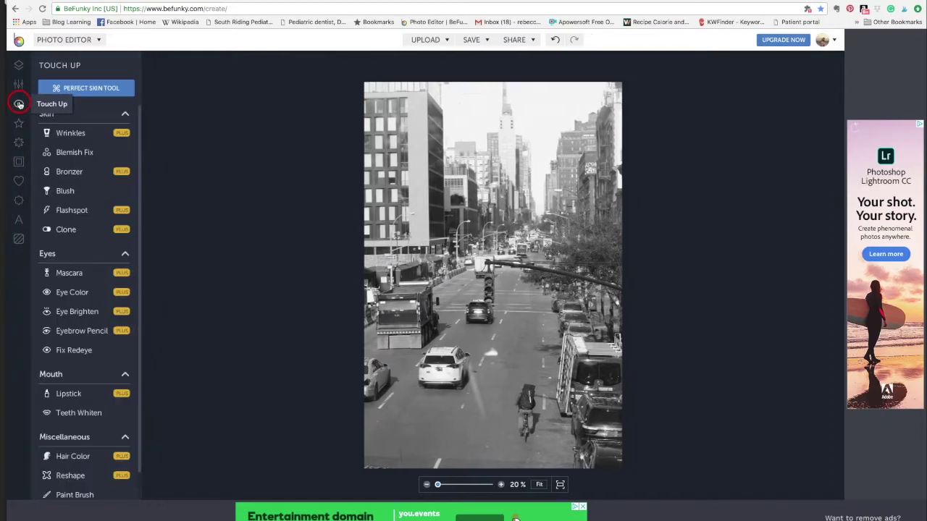
{"action": "left_click", "coordinate": [499, 485]}
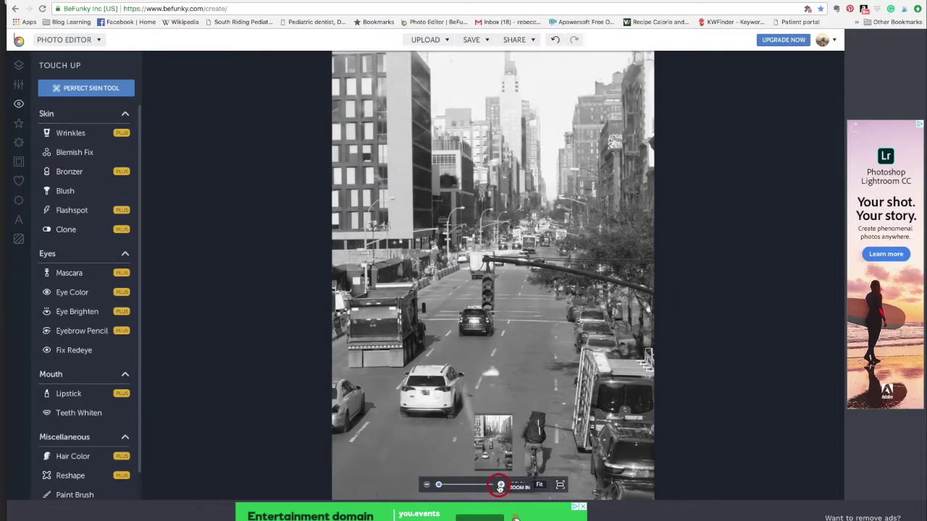
{"action": "left_click", "coordinate": [499, 485]}
{"action": "left_click", "coordinate": [499, 485]}
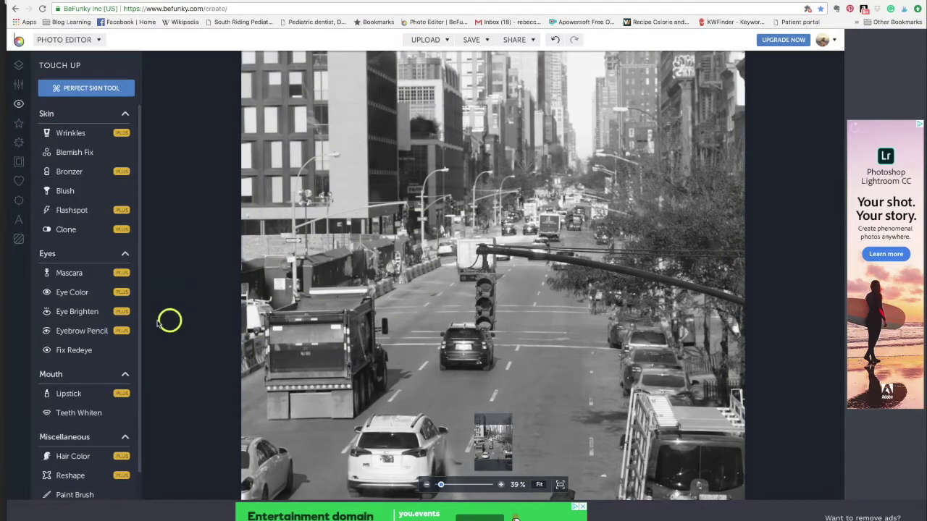
{"action": "scroll", "coordinate": [98, 429], "scroll_direction": "down", "scroll_amount": 1}
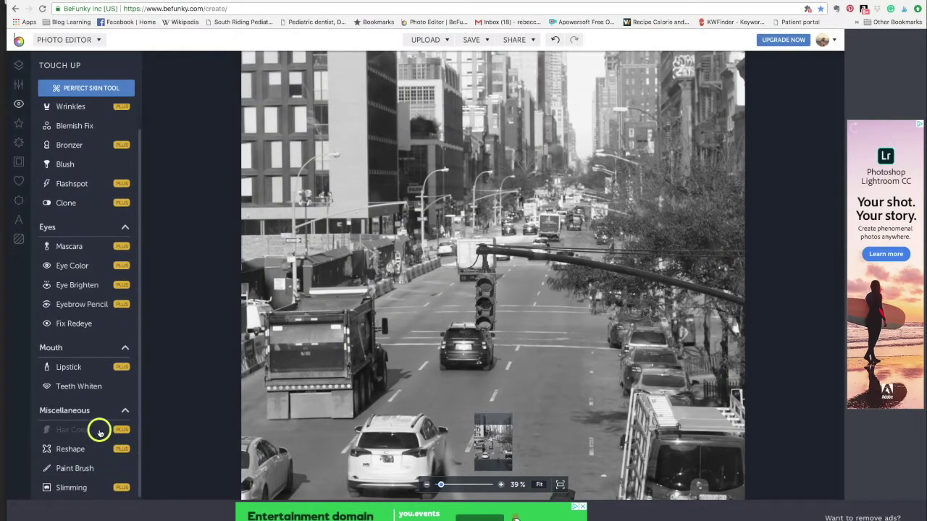
{"action": "left_click", "coordinate": [80, 470]}
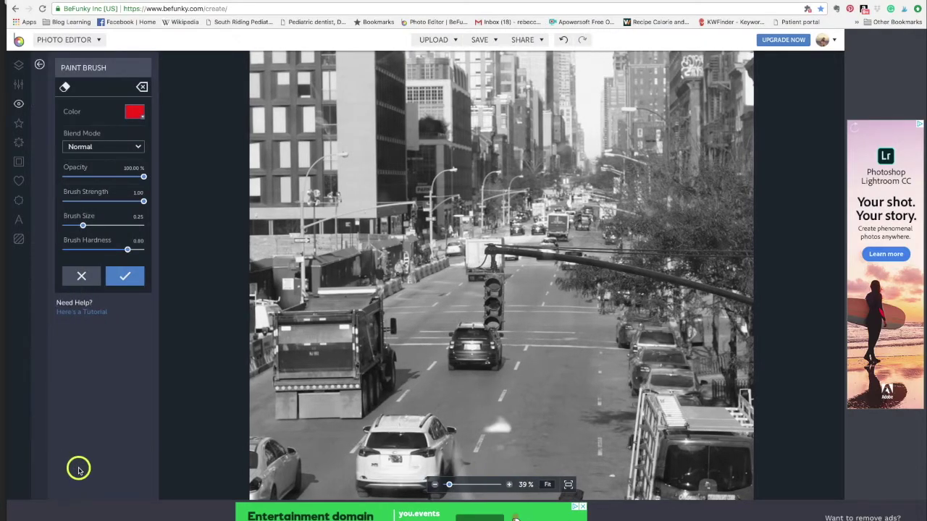
{"action": "left_click", "coordinate": [132, 114]}
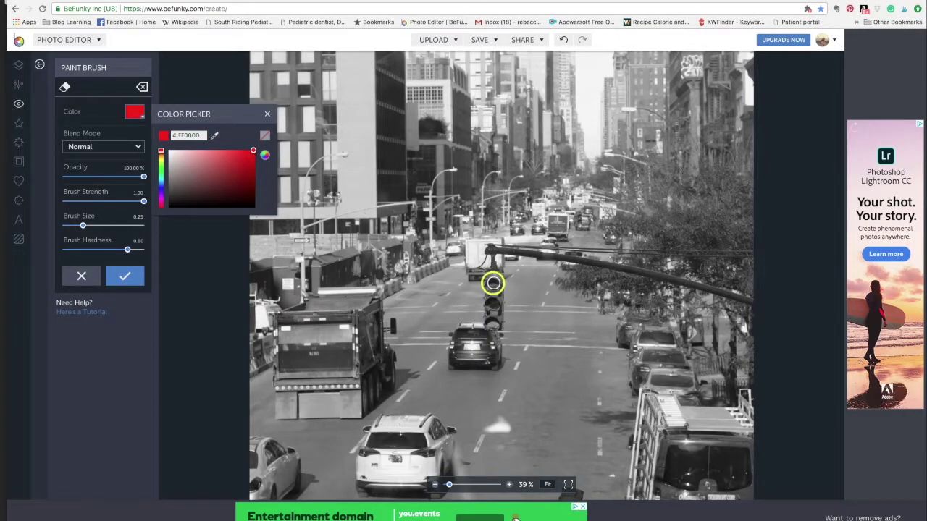
{"action": "left_click", "coordinate": [83, 227]}
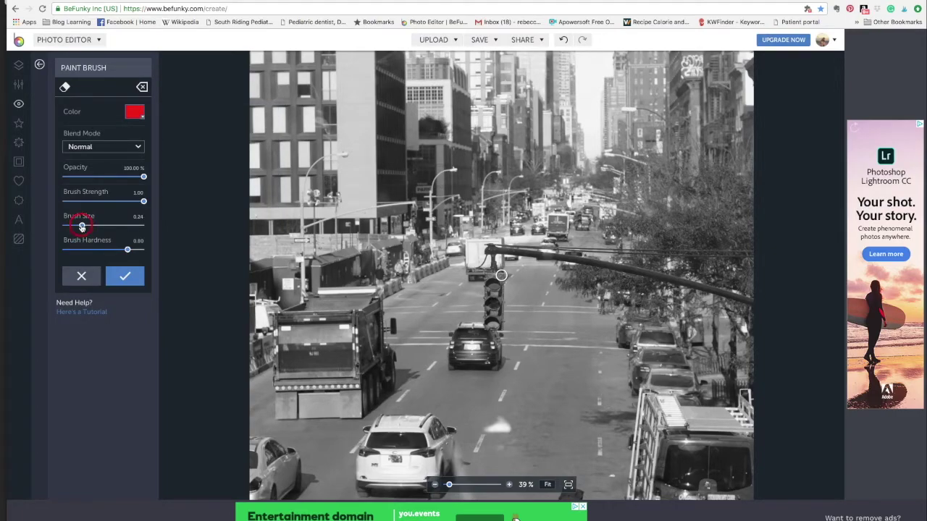
{"action": "left_click_drag", "start_coordinate": [81, 227], "coordinate": [80, 225]}
{"action": "left_click", "coordinate": [493, 285]}
Change the brush color to yellow (#FFFF00) and paint the traffic light's middle lamp.
{"action": "left_click", "coordinate": [136, 112]}
{"action": "left_click", "coordinate": [161, 161]}
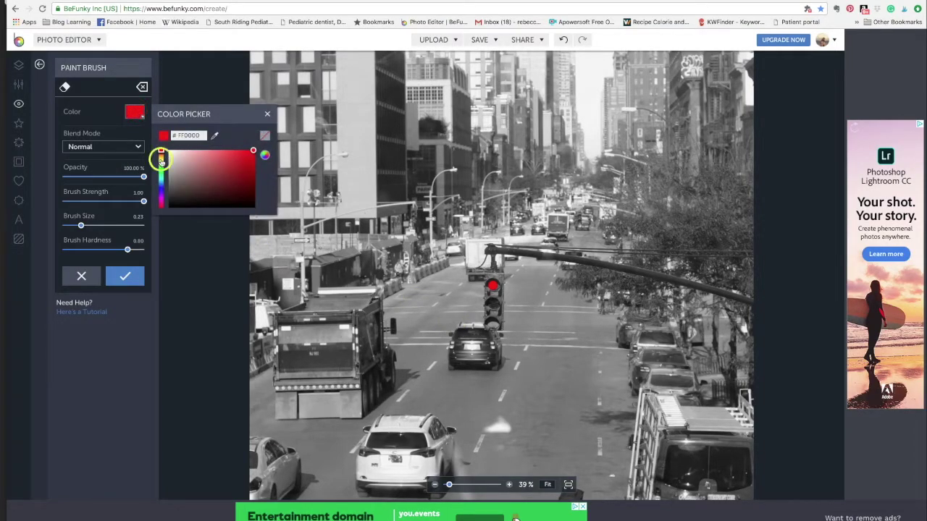
{"action": "left_click", "coordinate": [161, 161]}
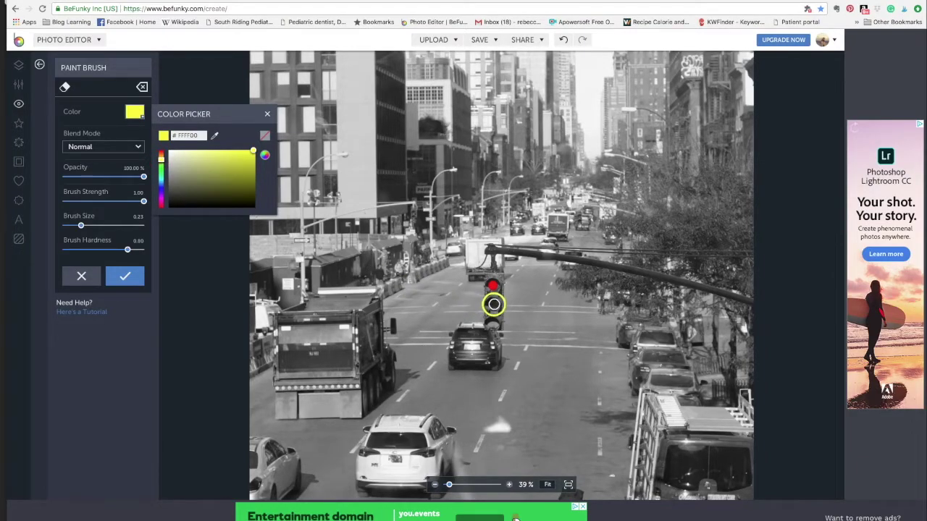
{"action": "left_click", "coordinate": [493, 305]}
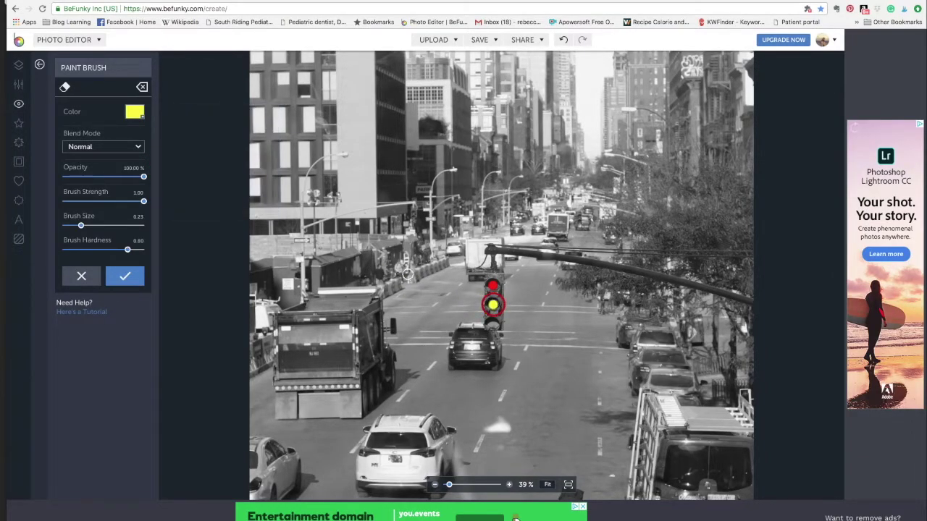
Change the brush color to green (#4CFF00), paint the traffic light's bottom lamp, and apply the paint to the photo.
{"action": "left_click", "coordinate": [134, 112]}
{"action": "left_click_drag", "start_coordinate": [160, 172], "coordinate": [160, 166]}
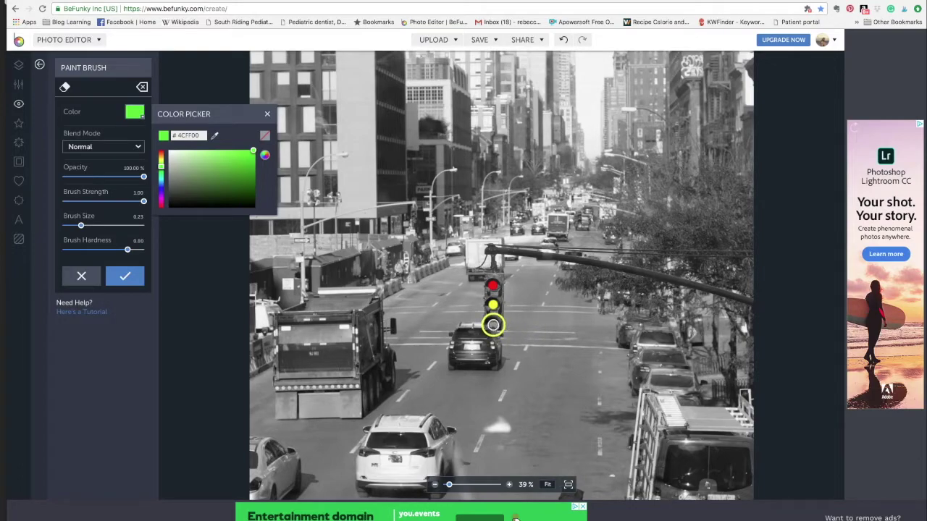
{"action": "left_click", "coordinate": [491, 324]}
{"action": "left_click", "coordinate": [121, 280]}
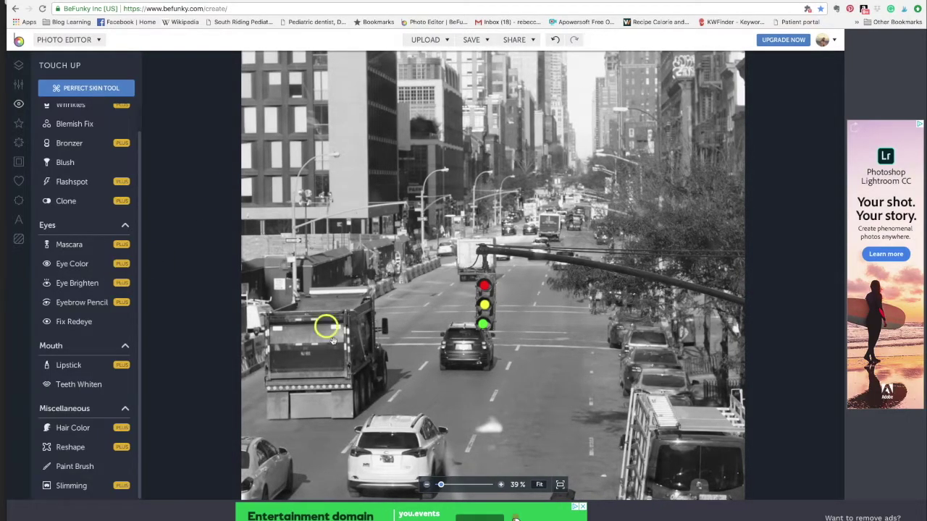
{"action": "left_click", "coordinate": [540, 484]}
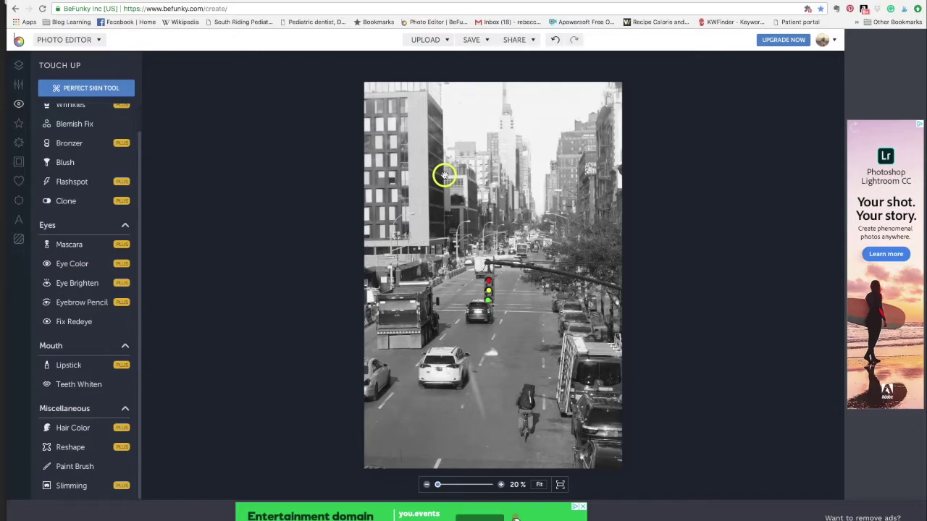
Switch to PowerPoint to examine the before-and-after slide of the street photo, and return to the photo editor in the browser.
{"action": "mouse_move", "coordinate": [796, 516]}
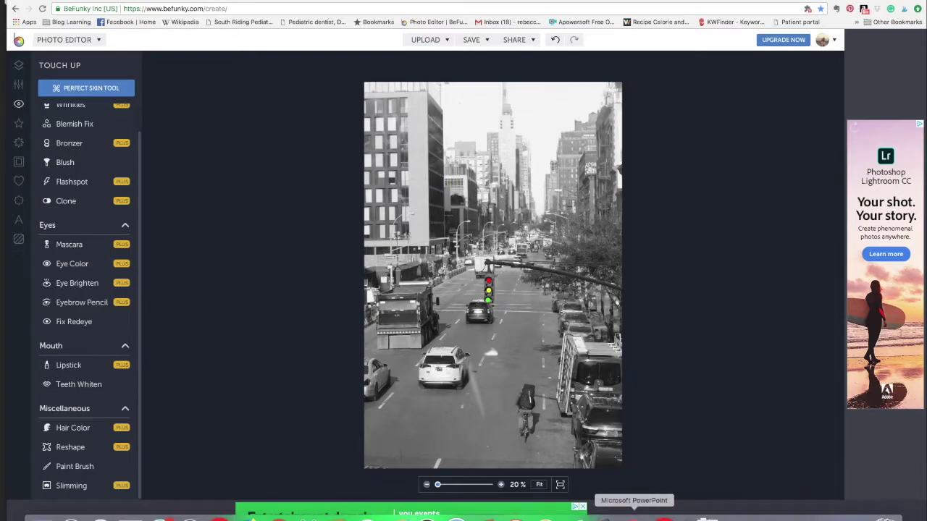
{"action": "left_click", "coordinate": [634, 516]}
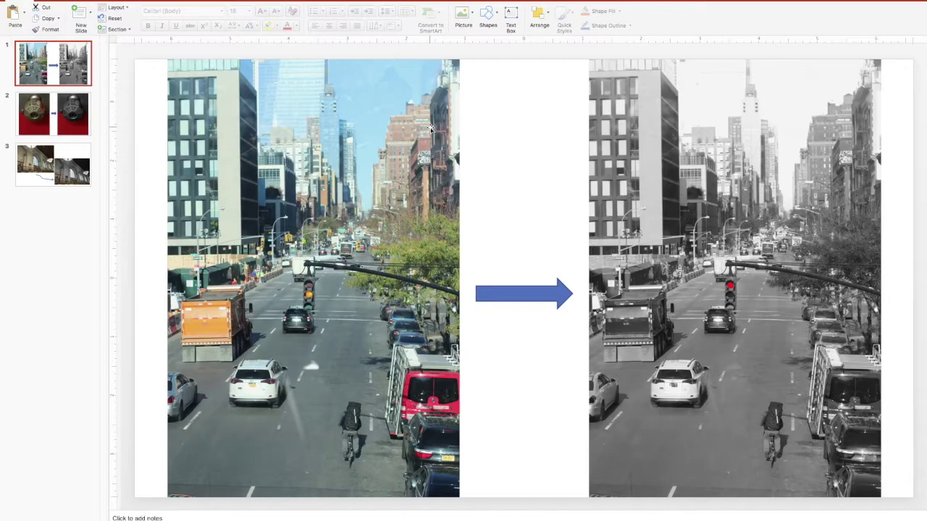
{"action": "key", "text": "super+Tab"}
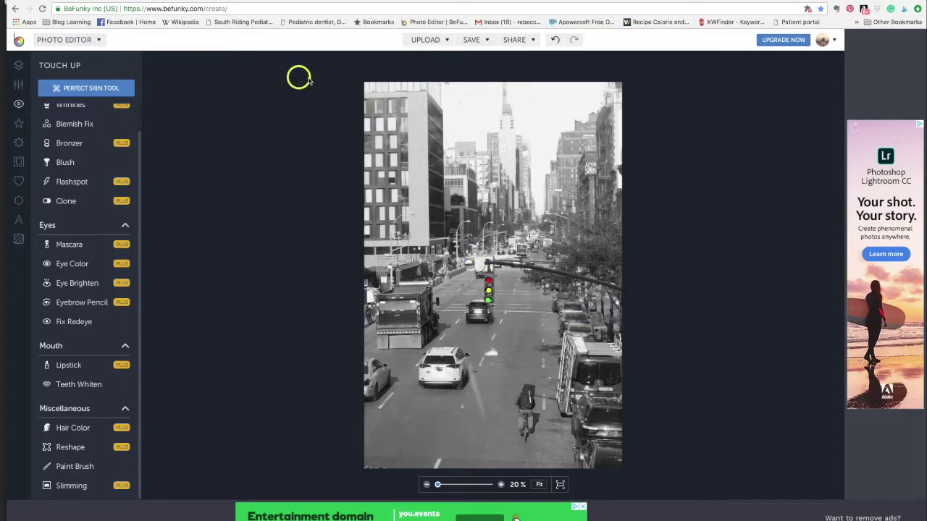
Upload the photo IMG_6080.JPG from the computer's Screen folder into the editor.
{"action": "left_click", "coordinate": [444, 40]}
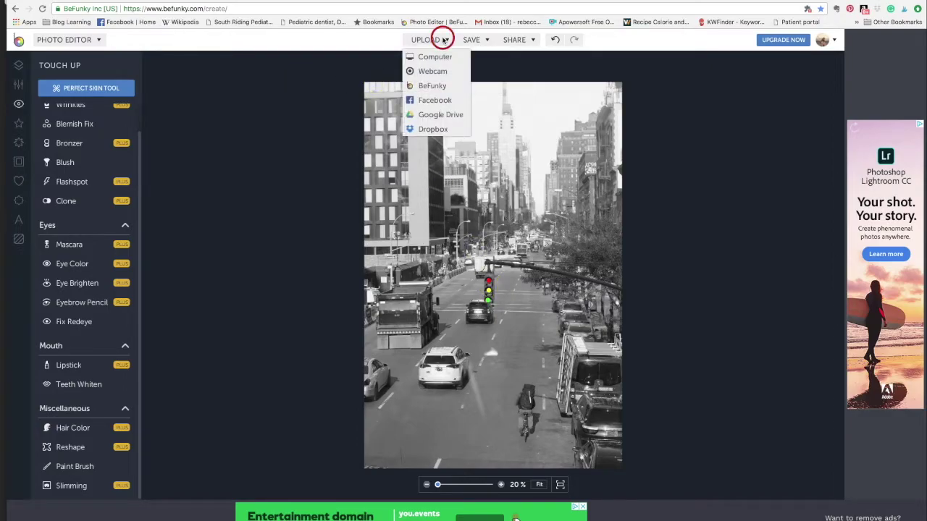
{"action": "left_click", "coordinate": [442, 58]}
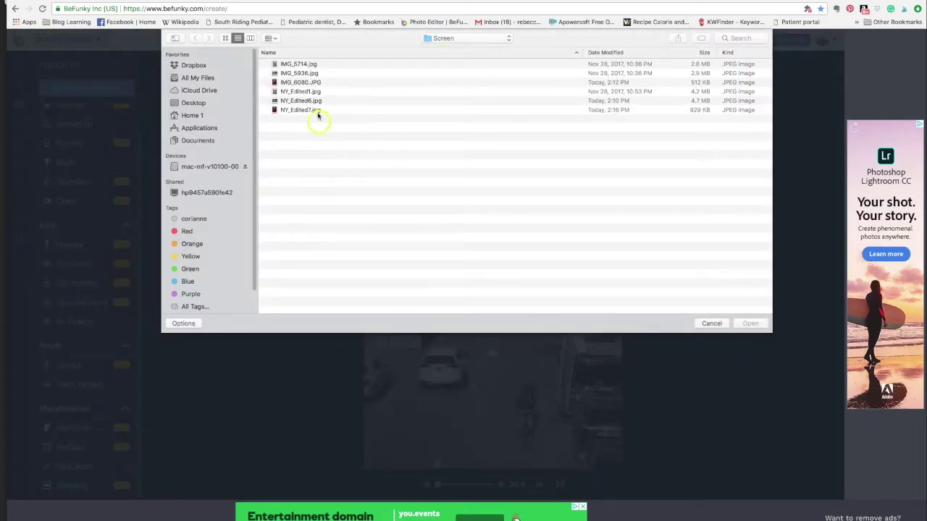
{"action": "left_click", "coordinate": [317, 82]}
{"action": "left_click", "coordinate": [751, 324]}
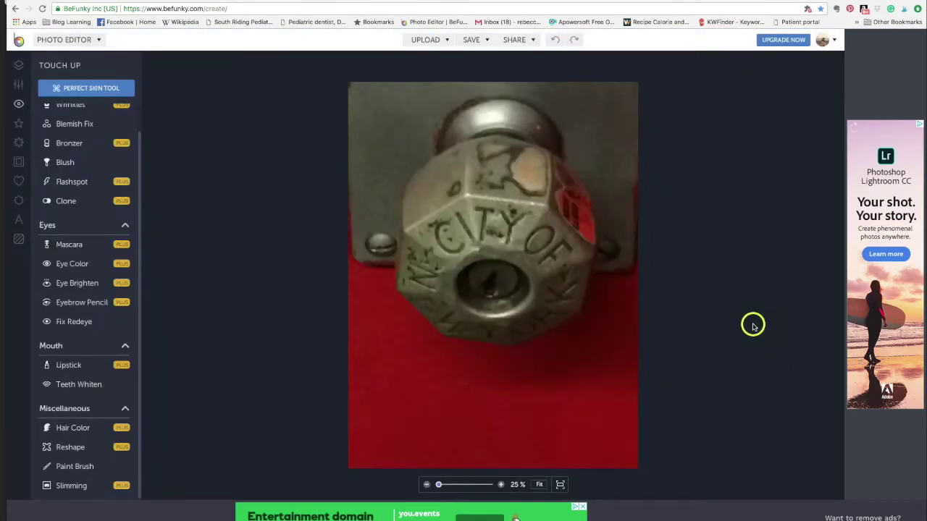
{"action": "left_click", "coordinate": [611, 325]}
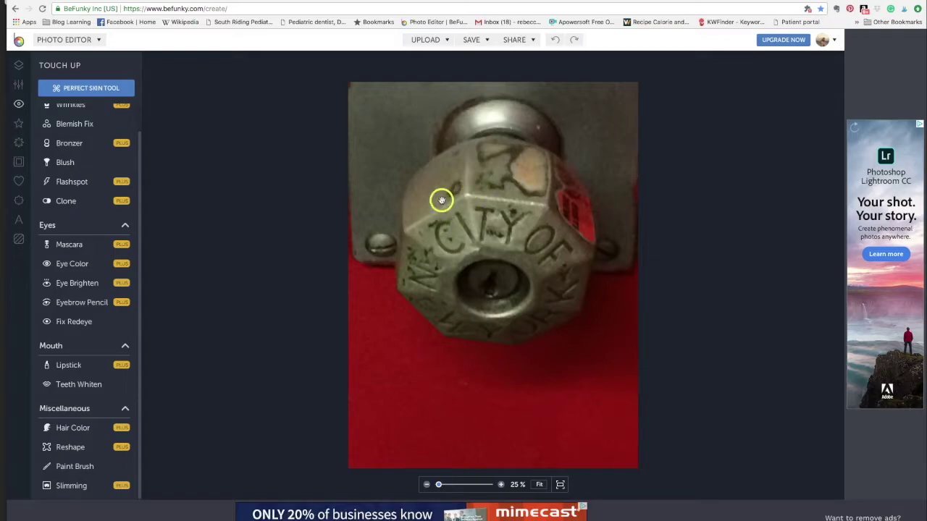
Compare the Black & White 1 and Black & White 2 effects on the doorknob photo and choose Black & White 1.
{"action": "left_click", "coordinate": [18, 124]}
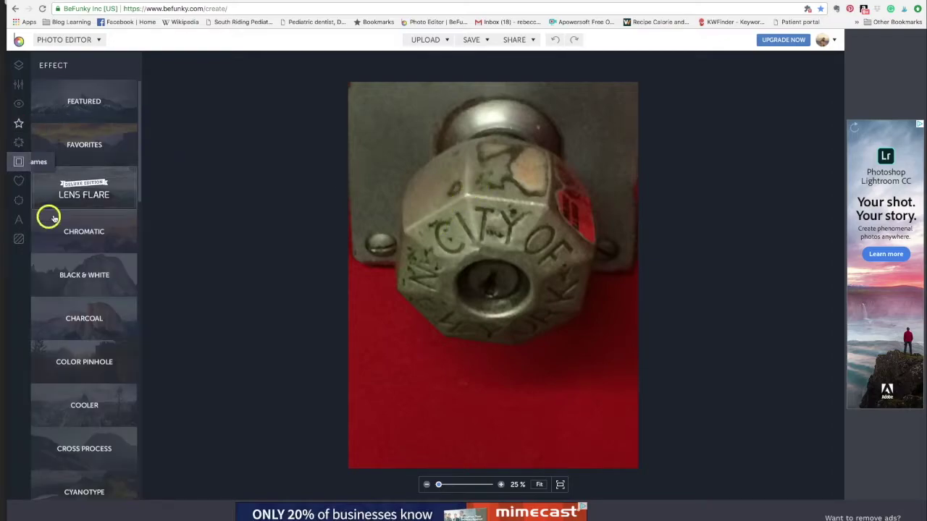
{"action": "left_click", "coordinate": [78, 283]}
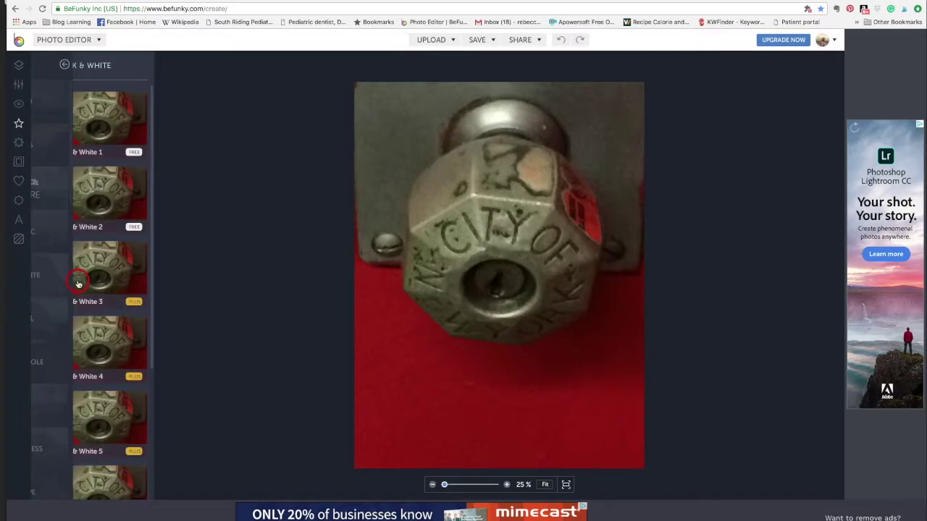
{"action": "left_click", "coordinate": [102, 129]}
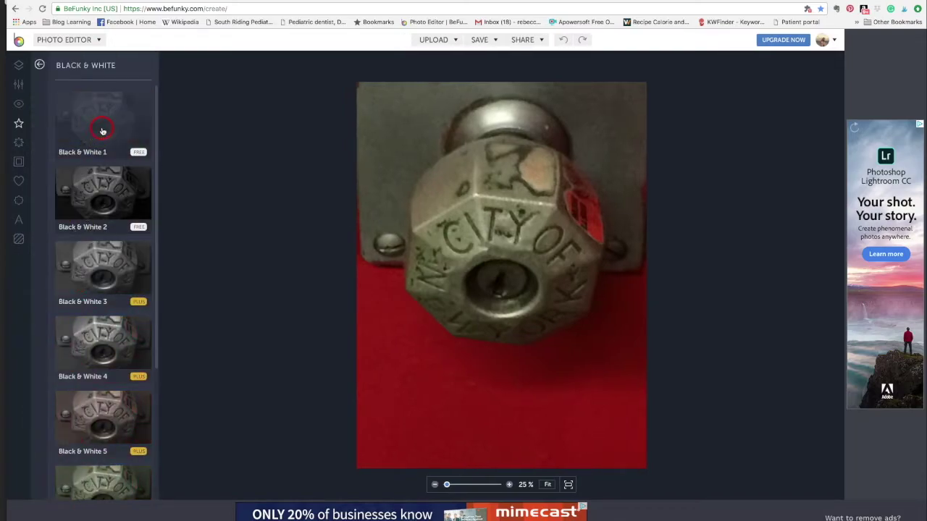
{"action": "left_click", "coordinate": [103, 188]}
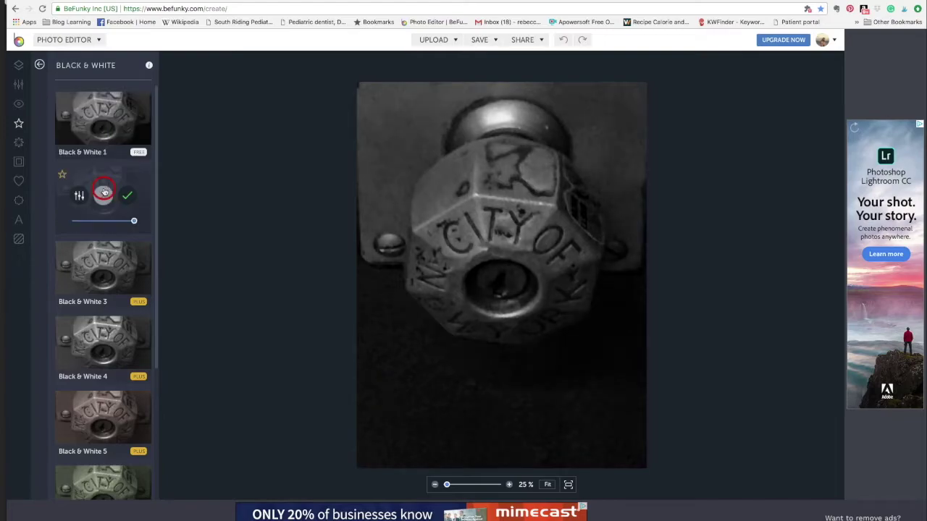
{"action": "left_click", "coordinate": [100, 139]}
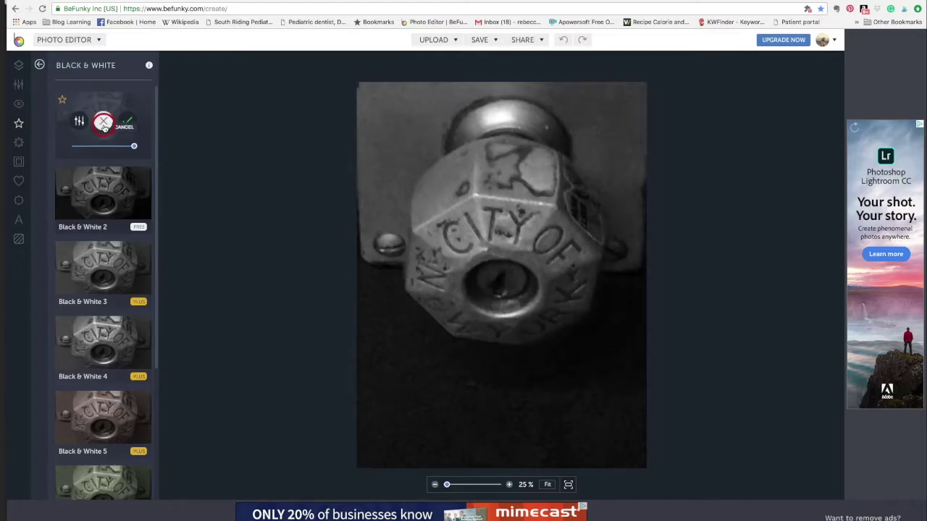
{"action": "left_click", "coordinate": [101, 176]}
{"action": "left_click", "coordinate": [101, 118]}
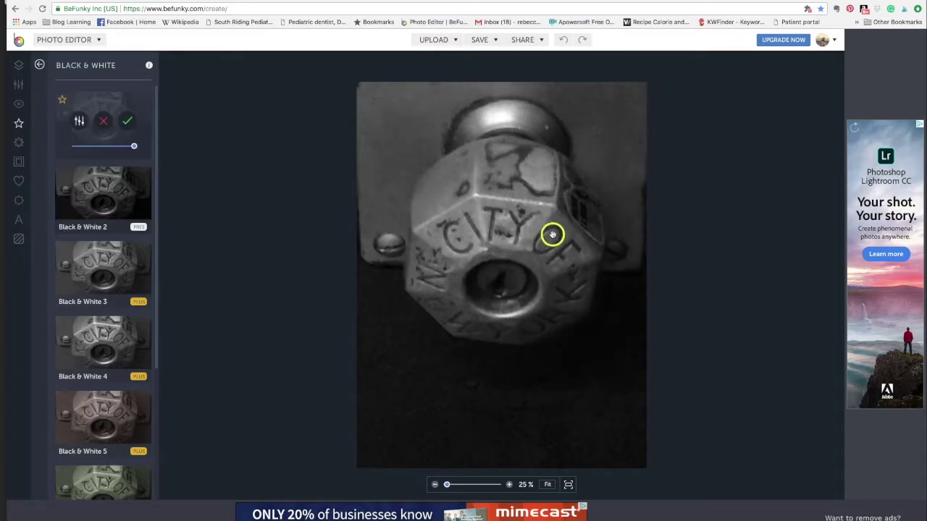
Show the paint settings of the Black & White 1 effect and reverse its mask to bring back the photo's colors.
{"action": "left_click", "coordinate": [79, 122]}
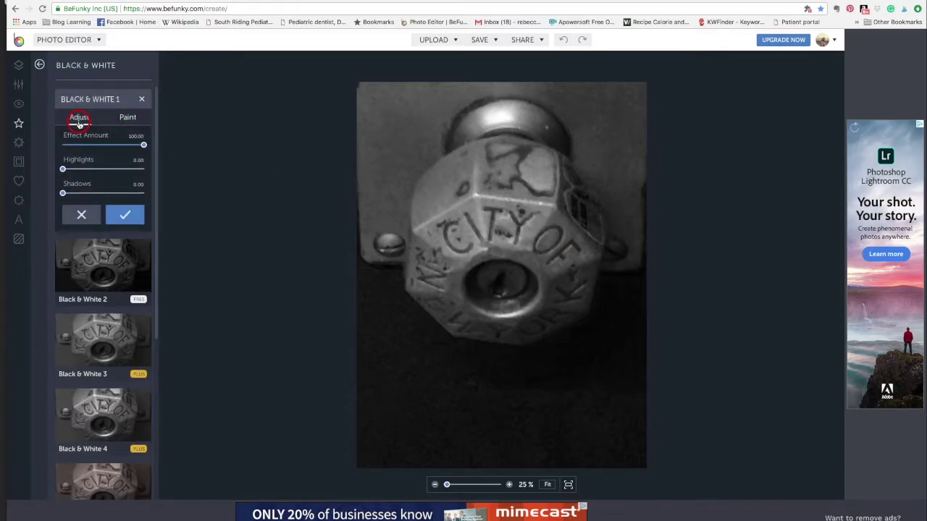
{"action": "left_click", "coordinate": [127, 119]}
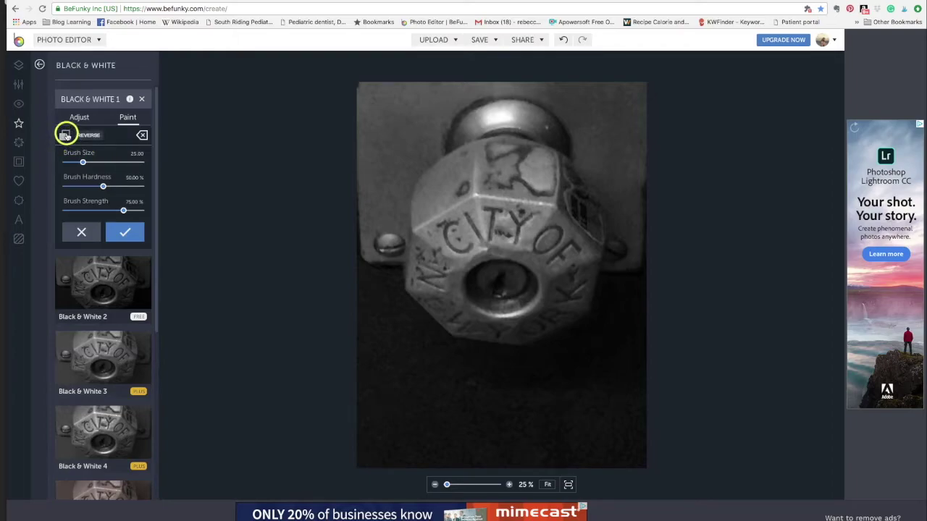
{"action": "left_click", "coordinate": [66, 135]}
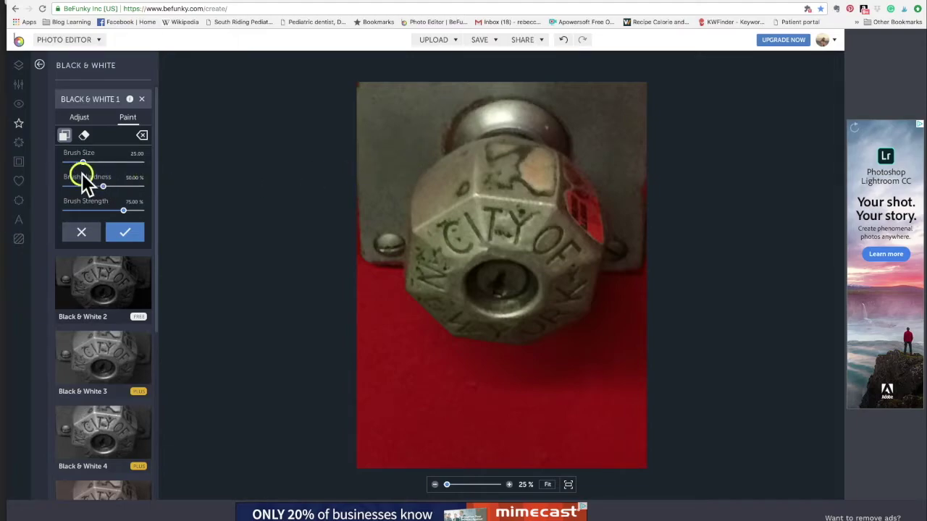
Set the effect brush to size 56, hardness 100% and strength 100%.
{"action": "left_click_drag", "start_coordinate": [83, 164], "coordinate": [108, 163]}
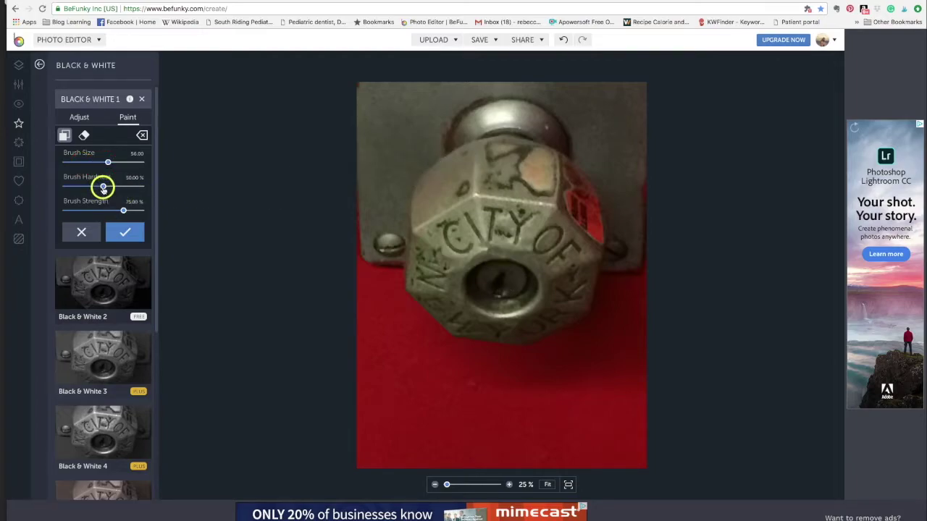
{"action": "left_click_drag", "start_coordinate": [104, 188], "coordinate": [135, 187]}
{"action": "left_click", "coordinate": [129, 210]}
{"action": "left_click_drag", "start_coordinate": [149, 210], "coordinate": [147, 209]}
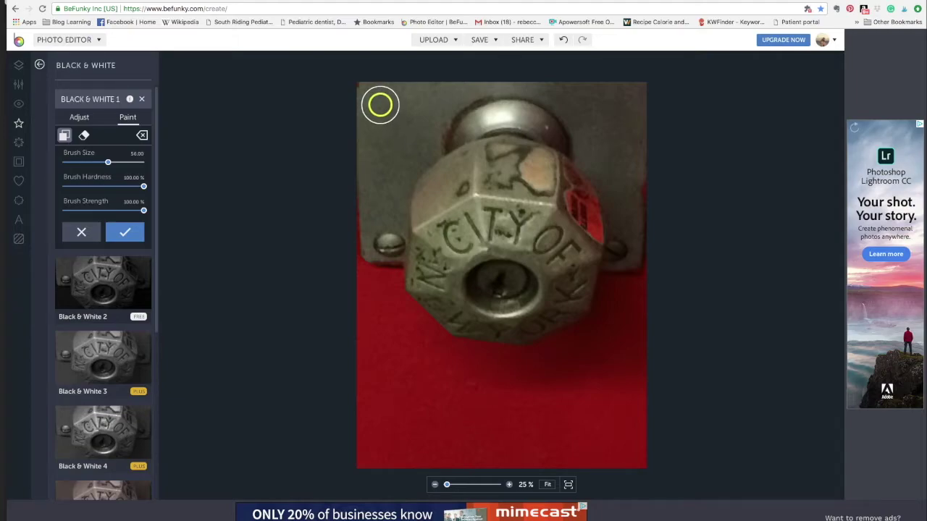
Paint the black-and-white effect over the upper metal plate, the knob's neck and the top of the knob.
{"action": "left_click_drag", "start_coordinate": [380, 105], "coordinate": [385, 165]}
{"action": "left_click", "coordinate": [459, 127]}
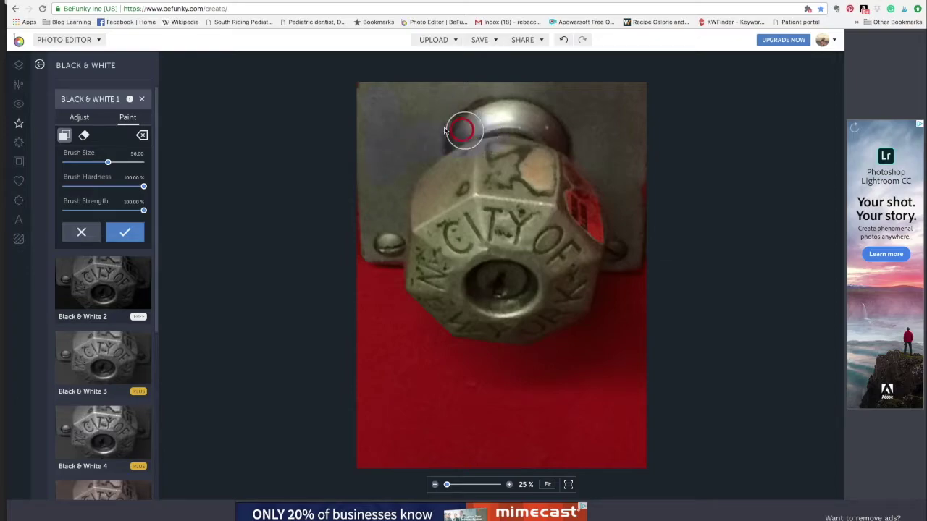
{"action": "left_click", "coordinate": [451, 100]}
{"action": "left_click", "coordinate": [368, 90]}
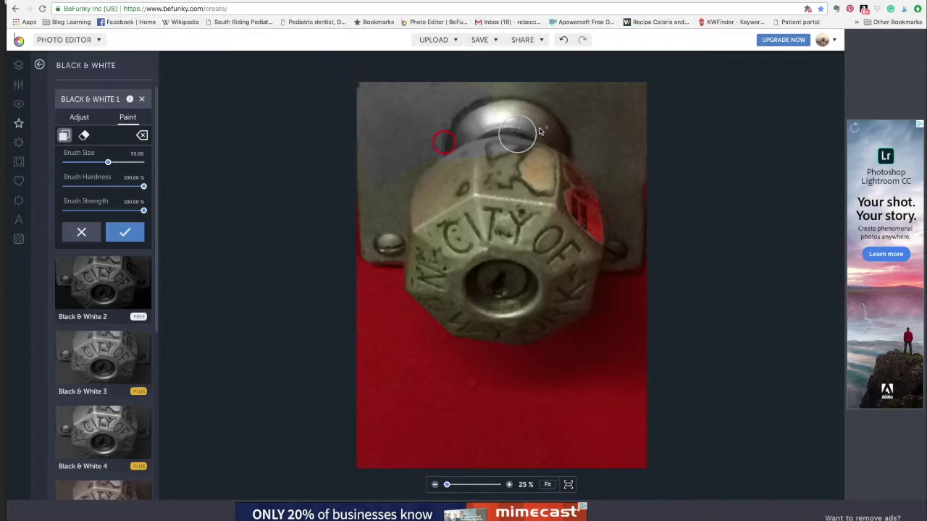
{"action": "left_click_drag", "start_coordinate": [537, 135], "coordinate": [510, 124]}
{"action": "mouse_move", "coordinate": [557, 104]}
{"action": "left_mouse_down"}
{"action": "mouse_move", "coordinate": [655, 87]}
{"action": "mouse_move", "coordinate": [627, 99]}
{"action": "left_mouse_up"}
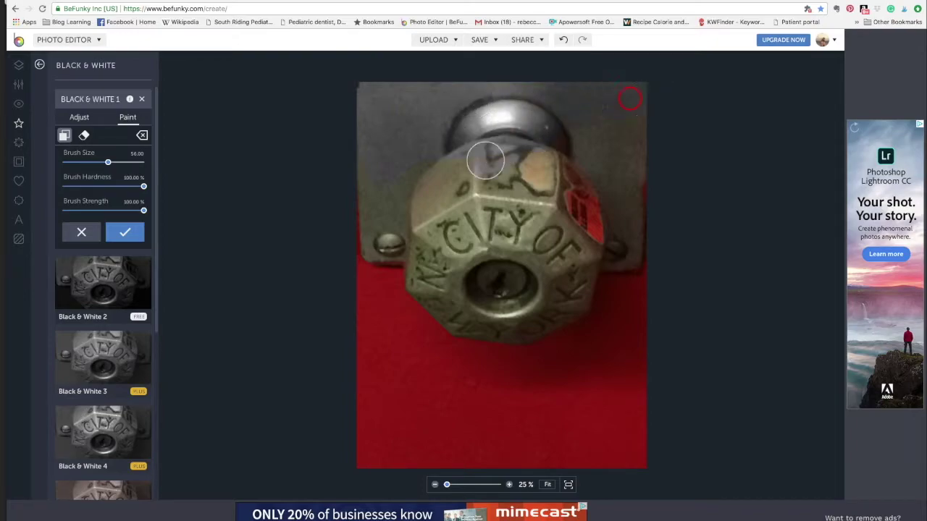
{"action": "left_click_drag", "start_coordinate": [485, 159], "coordinate": [575, 151]}
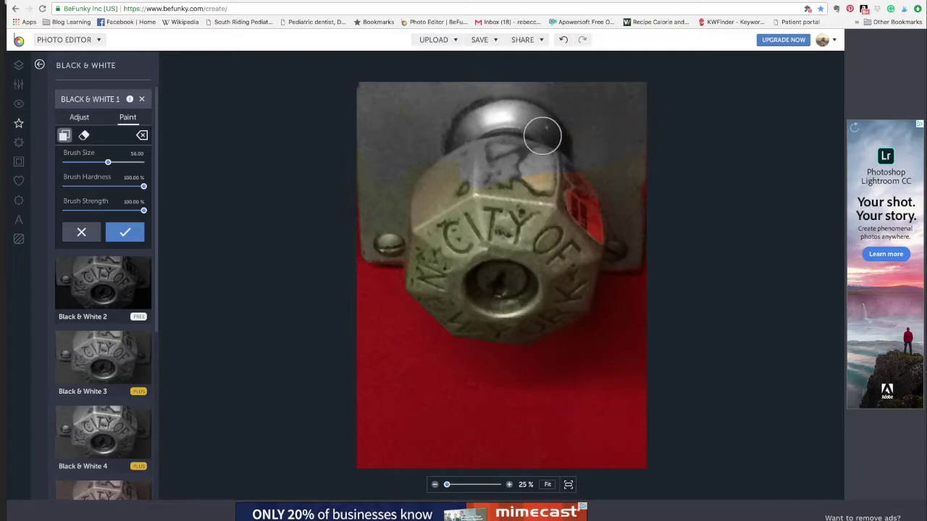
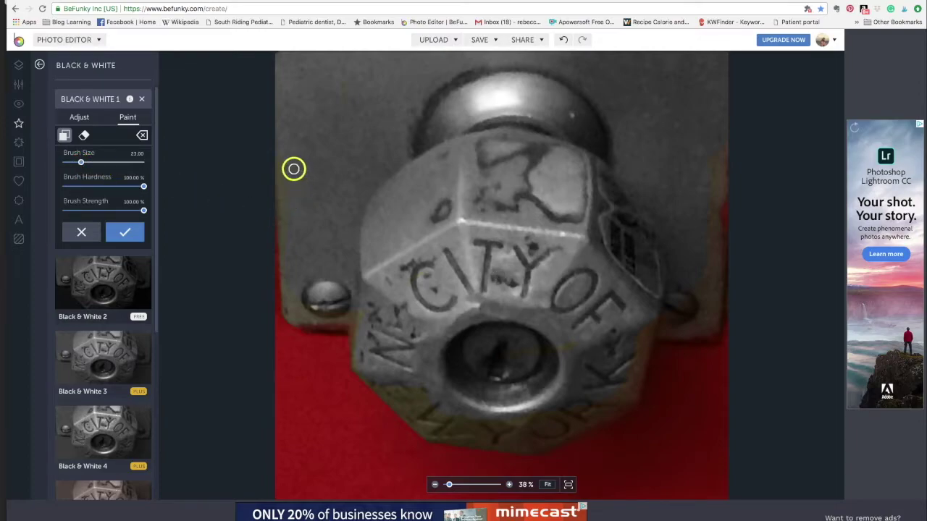
{"action": "key", "text": "super+Tab"}
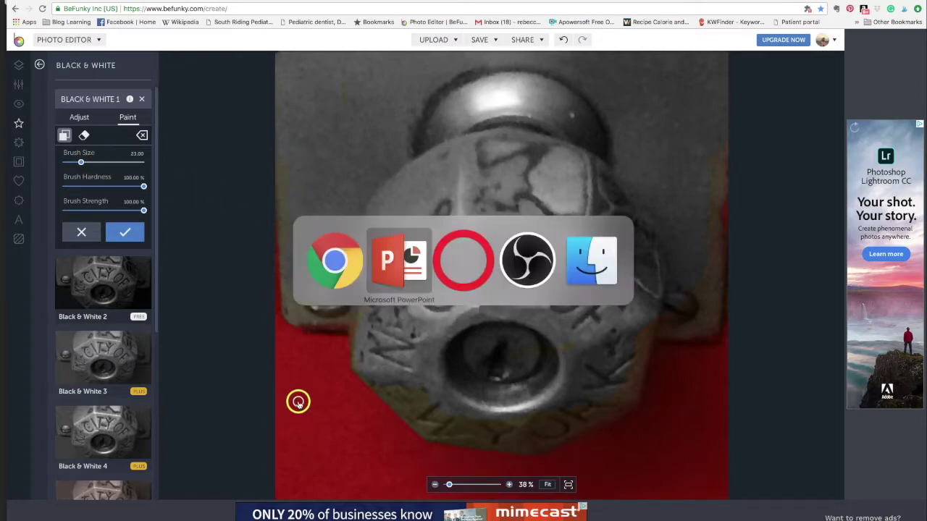
{"action": "key", "text": "Escape"}
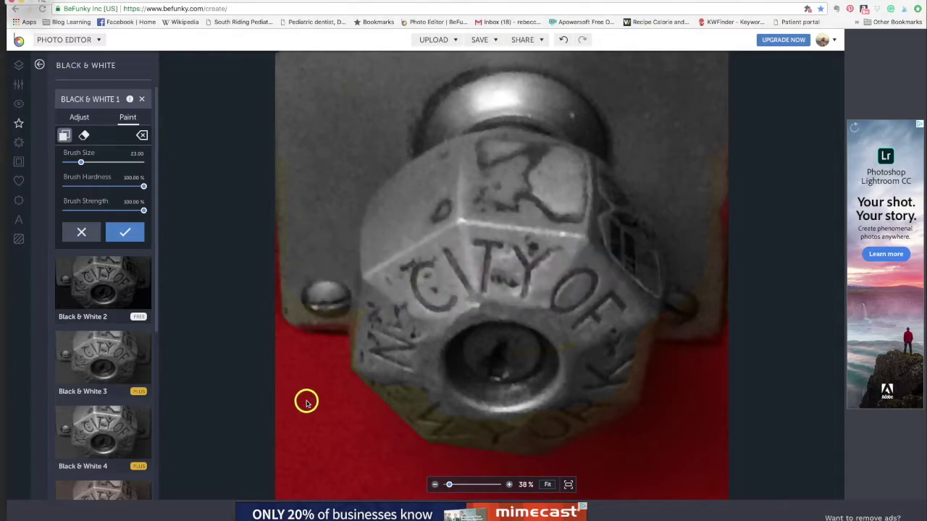
{"action": "left_click", "coordinate": [306, 402]}
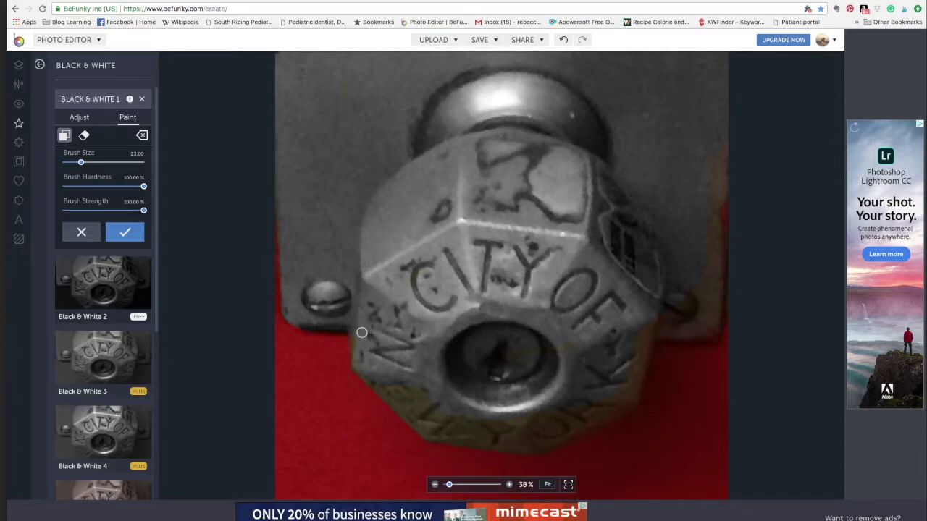
Erase a test stroke painted over the red background, and paint the black-and-white effect over the knob's lower lettering.
{"action": "left_click_drag", "start_coordinate": [341, 359], "coordinate": [315, 388]}
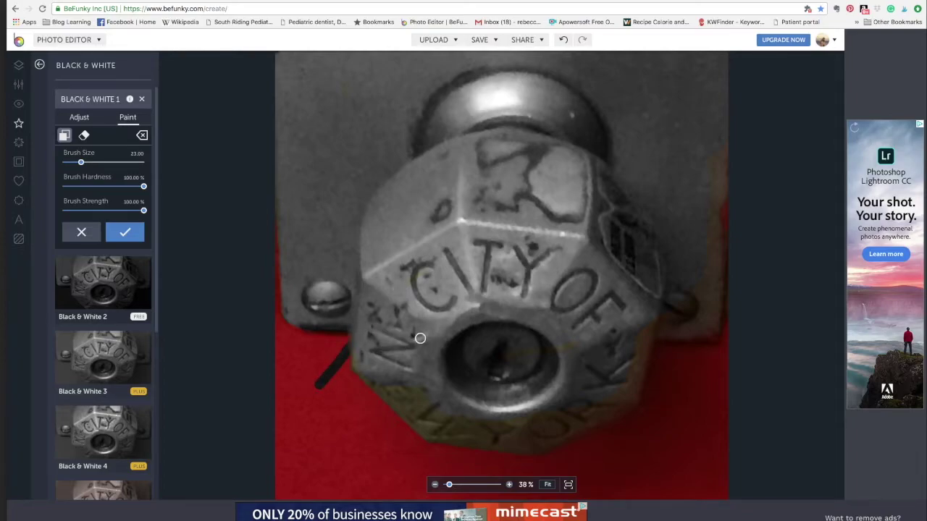
{"action": "left_click", "coordinate": [84, 137]}
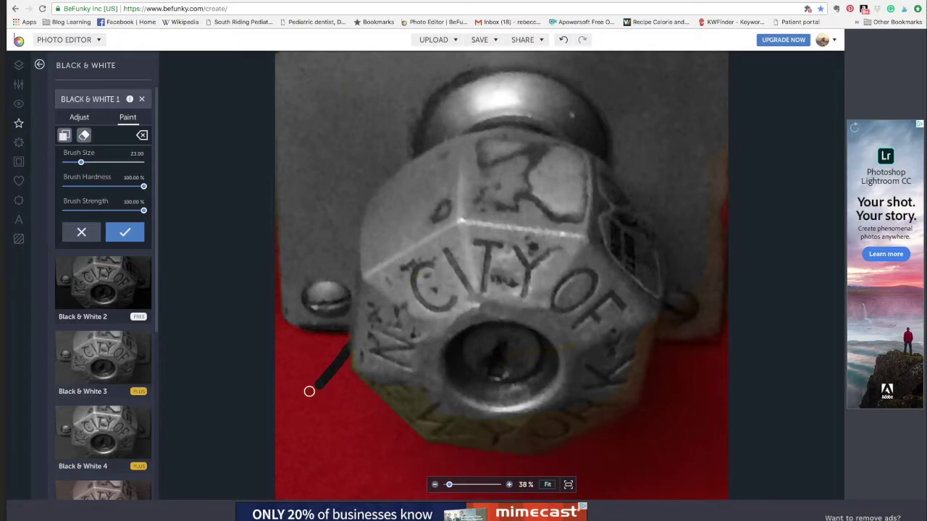
{"action": "mouse_move", "coordinate": [319, 384]}
{"action": "left_mouse_down"}
{"action": "mouse_move", "coordinate": [340, 346]}
{"action": "mouse_move", "coordinate": [325, 386]}
{"action": "mouse_move", "coordinate": [355, 339]}
{"action": "mouse_move", "coordinate": [353, 350]}
{"action": "left_mouse_up"}
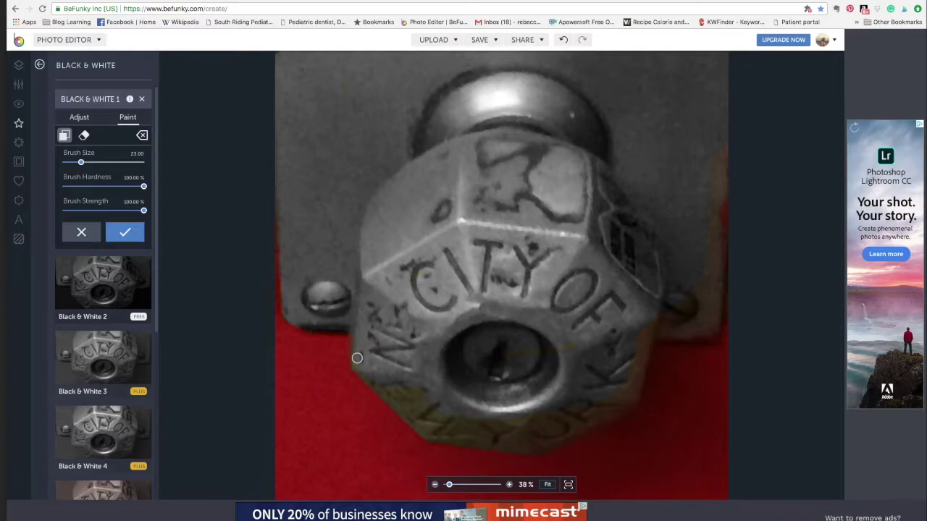
{"action": "mouse_move", "coordinate": [401, 389]}
{"action": "left_mouse_down"}
{"action": "mouse_move", "coordinate": [442, 437]}
{"action": "mouse_move", "coordinate": [502, 434]}
{"action": "mouse_move", "coordinate": [482, 427]}
{"action": "mouse_move", "coordinate": [515, 396]}
{"action": "mouse_move", "coordinate": [527, 353]}
{"action": "mouse_move", "coordinate": [570, 327]}
{"action": "left_mouse_up"}
Switch to PowerPoint to examine the before-and-after slide of the doorknob photo, and return to the photo editor in the browser.
{"action": "key", "text": "super+Tab"}
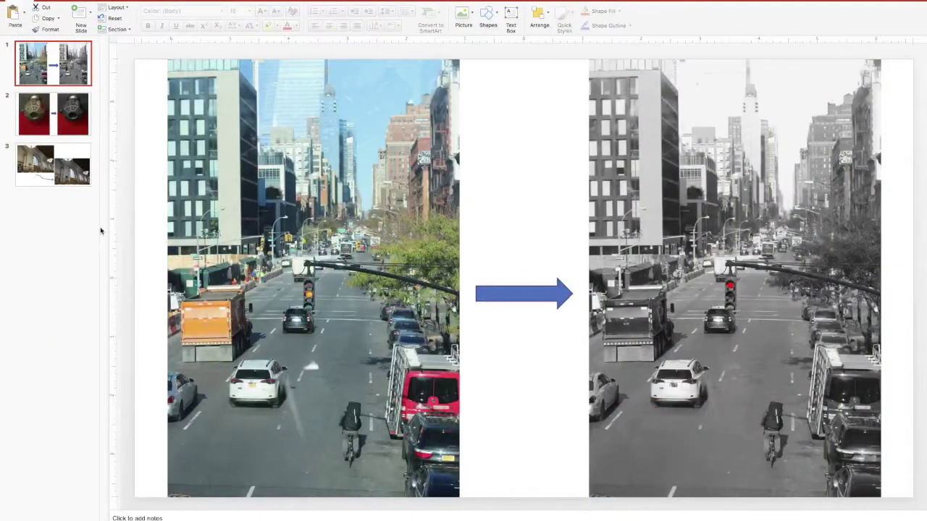
{"action": "left_click", "coordinate": [59, 105]}
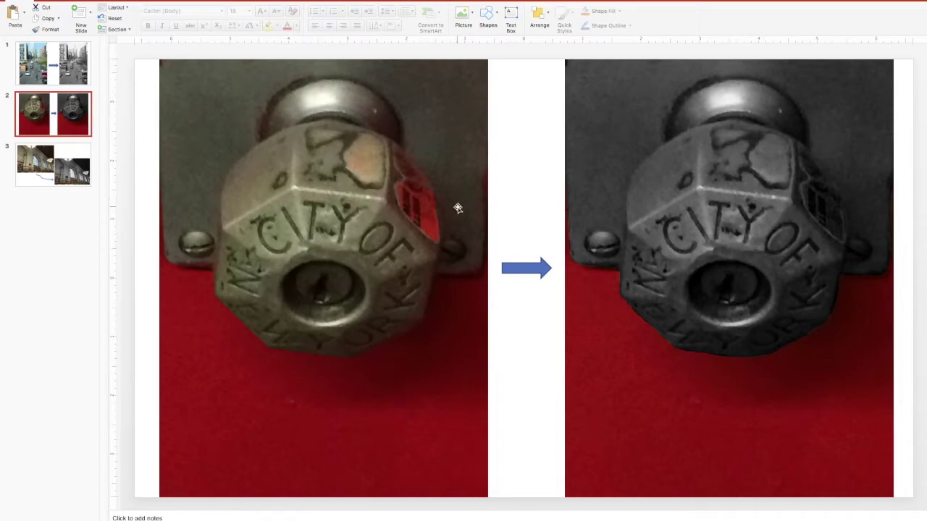
{"action": "key", "text": "super+Tab"}
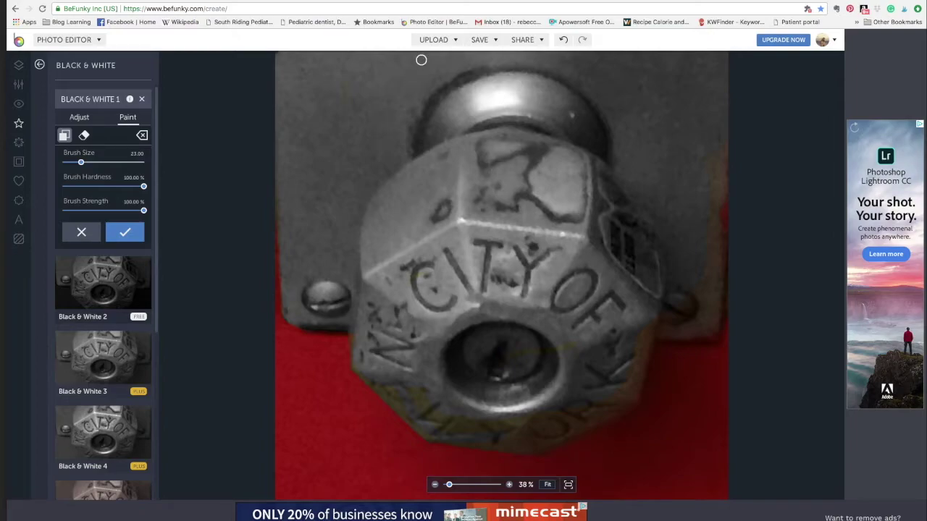
Upload the photo IMG_5936.jpg from the computer's Screen folder into the editor.
{"action": "left_click", "coordinate": [456, 42]}
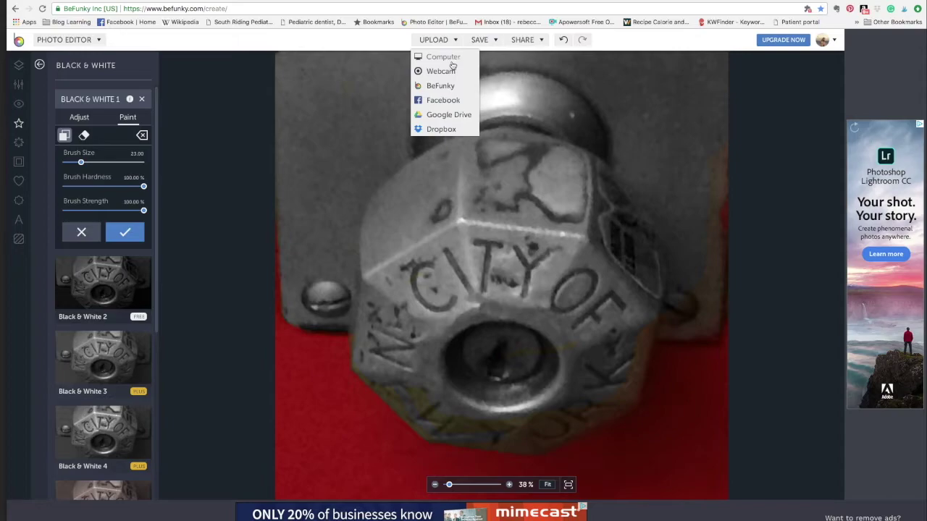
{"action": "left_click", "coordinate": [443, 57]}
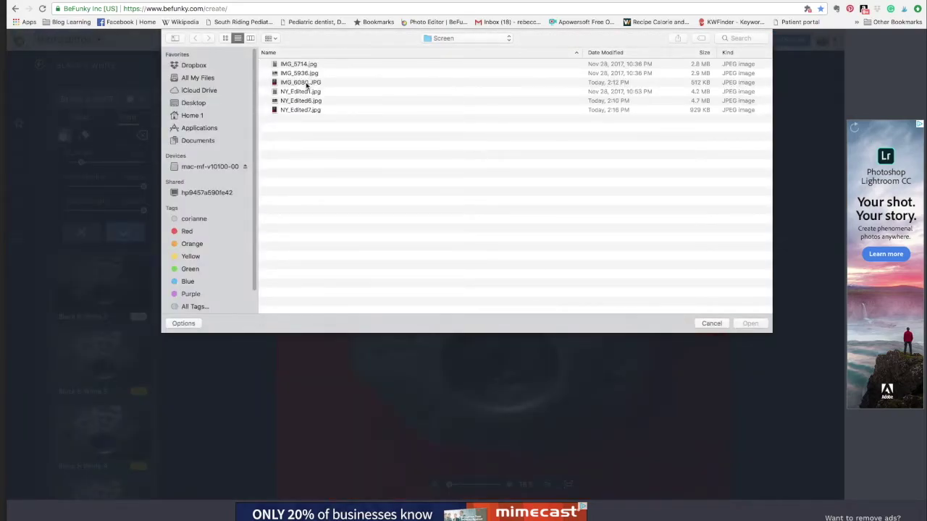
{"action": "left_click", "coordinate": [306, 76]}
{"action": "left_click", "coordinate": [759, 325]}
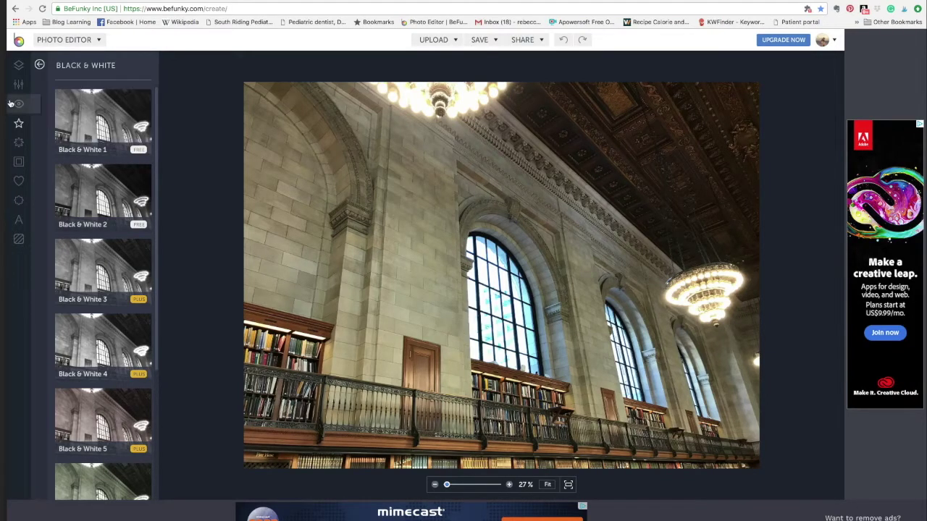
Preview the Black & White 1 and Black & White 2 effects on the library photo, and keep Black & White 1 selected.
{"action": "left_click", "coordinate": [17, 125]}
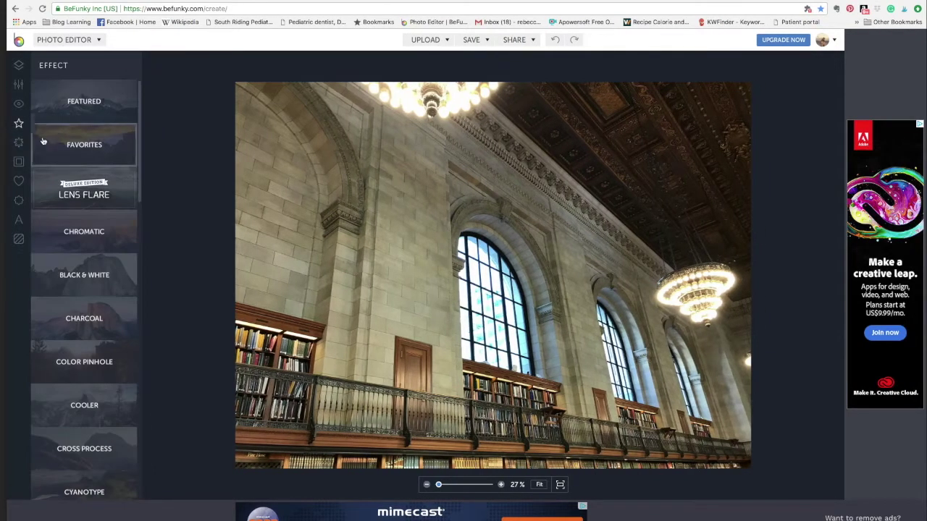
{"action": "left_click", "coordinate": [99, 273]}
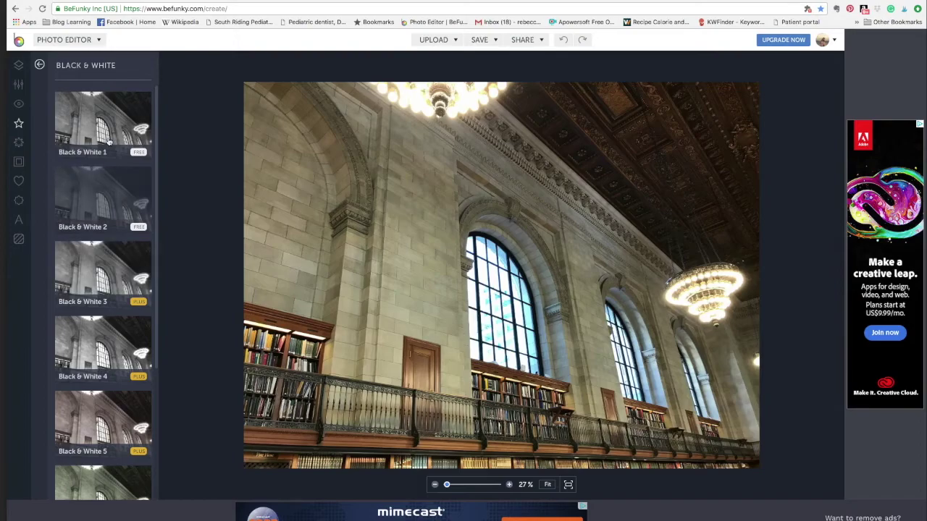
{"action": "left_click", "coordinate": [110, 129]}
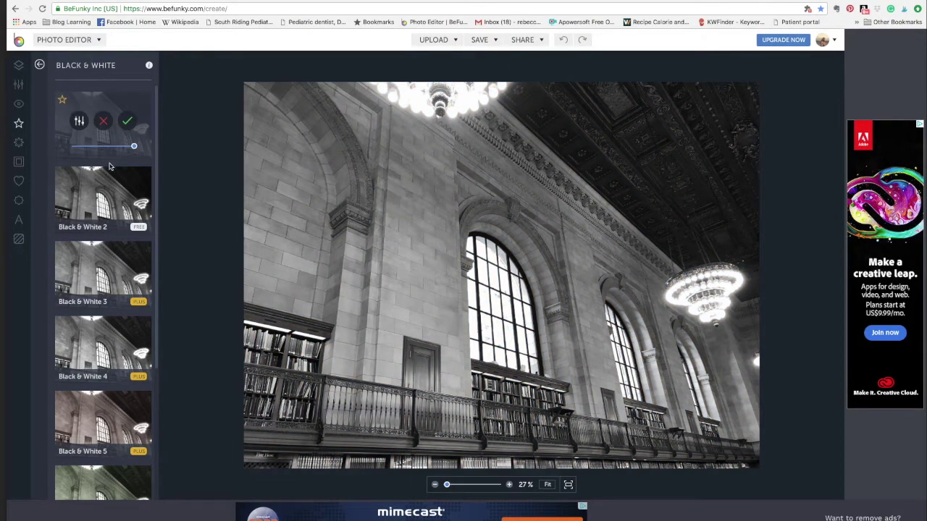
{"action": "left_click", "coordinate": [109, 184]}
{"action": "left_click", "coordinate": [110, 142]}
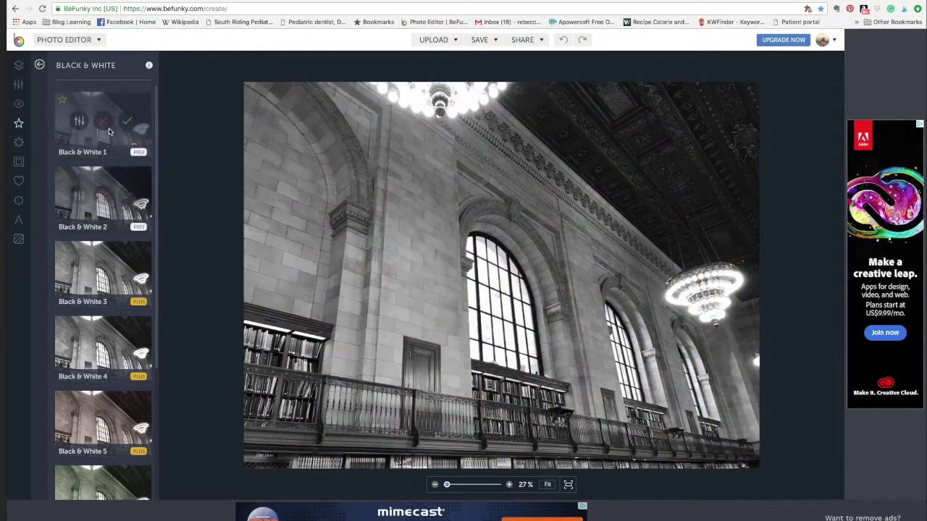
{"action": "left_click", "coordinate": [105, 190]}
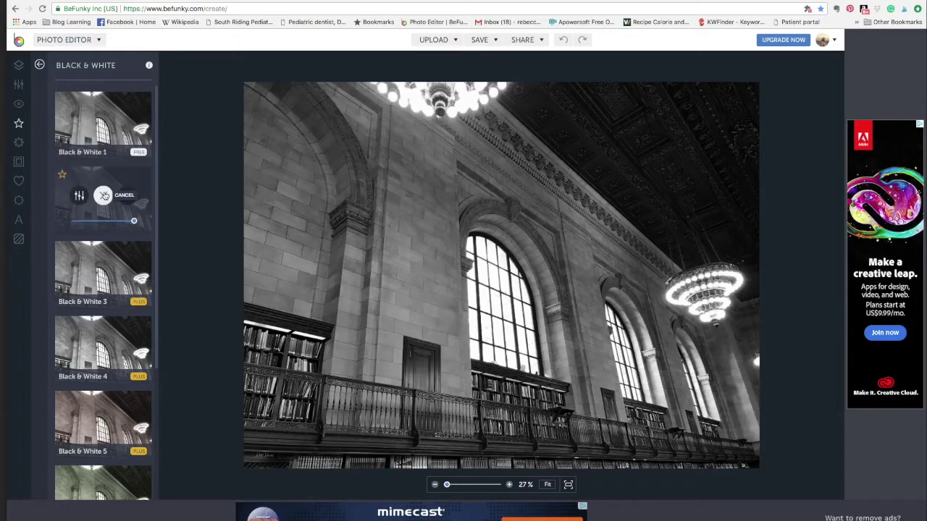
{"action": "left_click", "coordinate": [105, 141]}
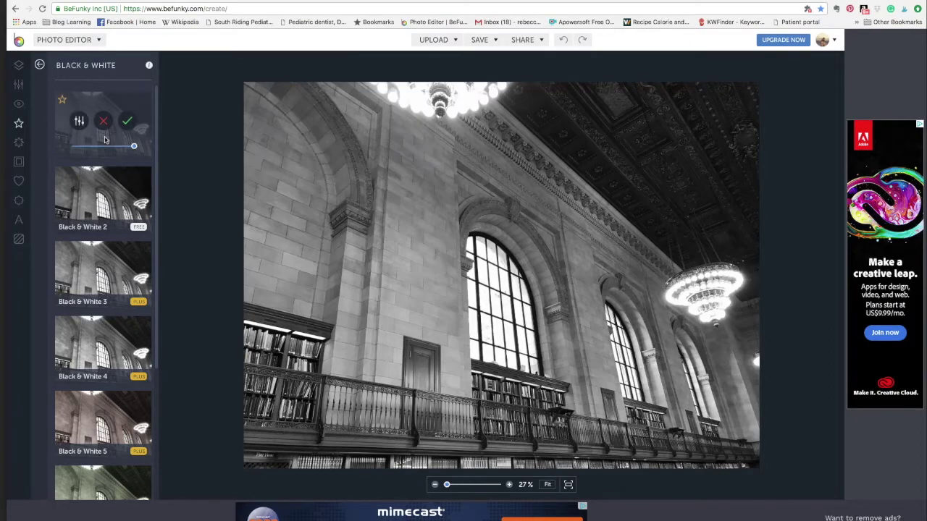
{"action": "left_click", "coordinate": [102, 186]}
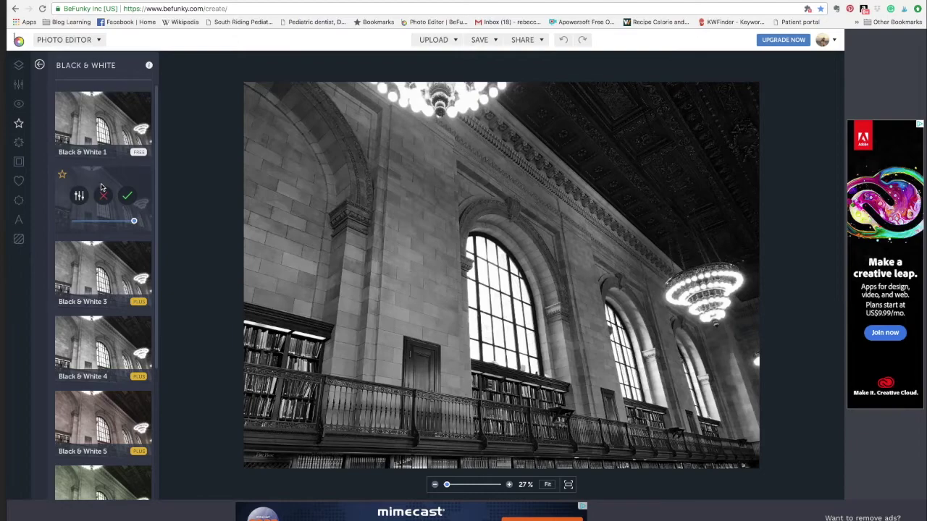
{"action": "left_click", "coordinate": [104, 153]}
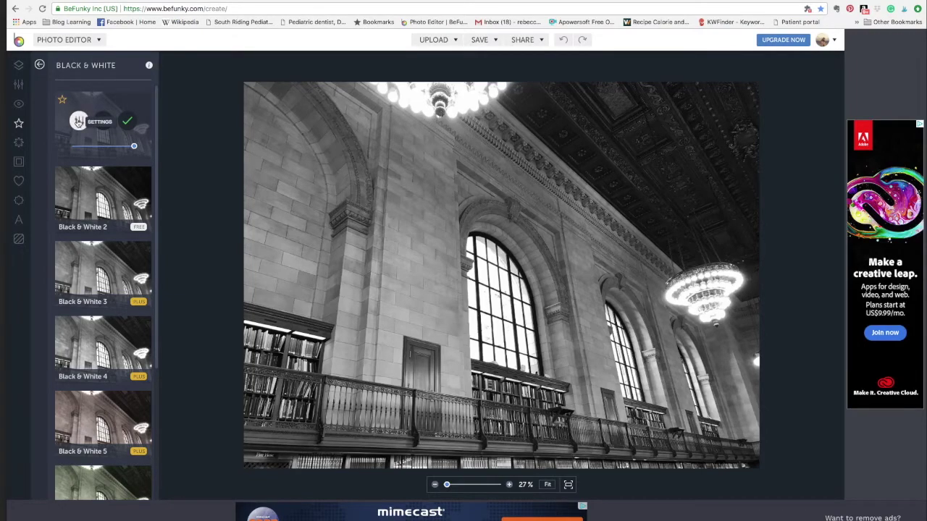
Set the Black & White 1 effect to be painted on by brush, with a brush size of 65.
{"action": "left_click", "coordinate": [79, 120]}
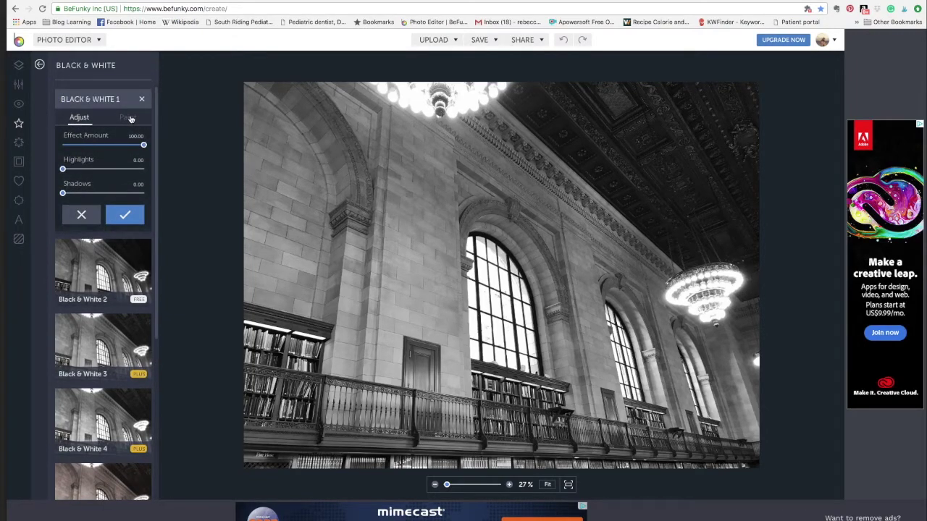
{"action": "left_click", "coordinate": [127, 117]}
{"action": "left_click", "coordinate": [64, 136]}
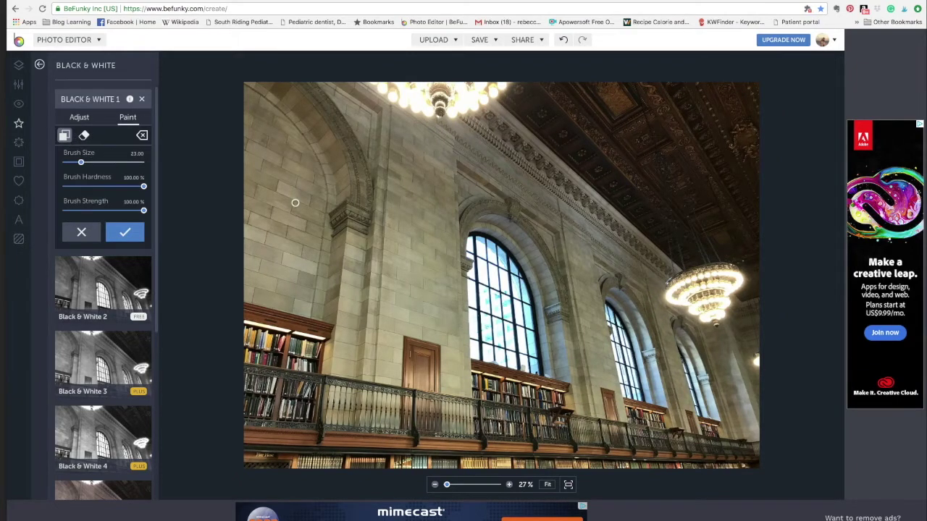
{"action": "left_click_drag", "start_coordinate": [81, 163], "coordinate": [115, 162]}
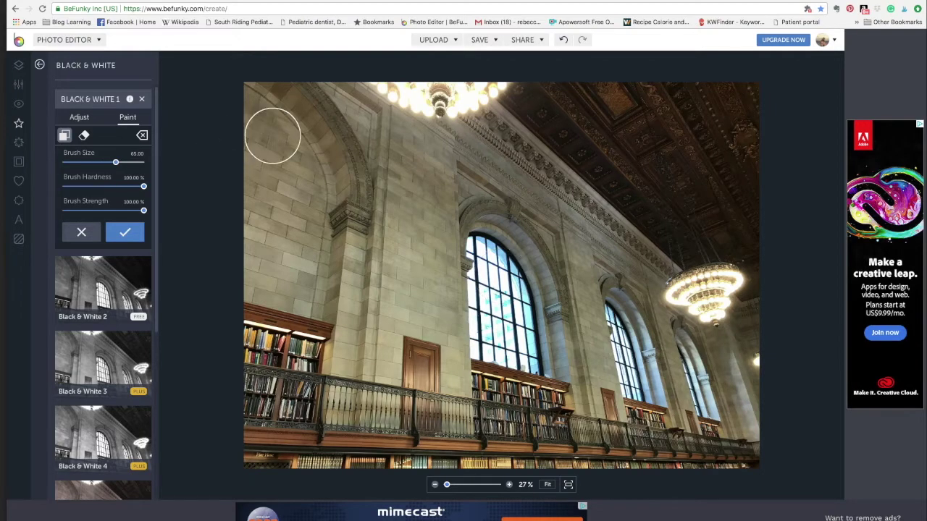
Paint the black-and-white effect over the walls, ceiling, chandeliers, windows and upper door, leaving the bookshelves in color, and apply it.
{"action": "mouse_move", "coordinate": [265, 101]}
{"action": "left_mouse_down"}
{"action": "mouse_move", "coordinate": [264, 132]}
{"action": "mouse_move", "coordinate": [514, 113]}
{"action": "mouse_move", "coordinate": [254, 91]}
{"action": "mouse_move", "coordinate": [247, 161]}
{"action": "mouse_move", "coordinate": [252, 250]}
{"action": "mouse_move", "coordinate": [261, 259]}
{"action": "mouse_move", "coordinate": [420, 217]}
{"action": "left_mouse_up"}
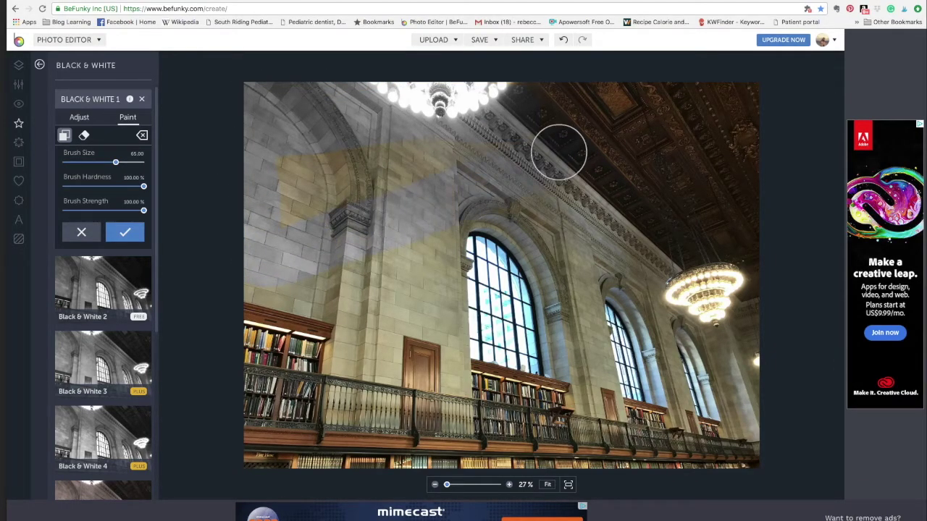
{"action": "mouse_move", "coordinate": [335, 83]}
{"action": "left_mouse_down"}
{"action": "mouse_move", "coordinate": [230, 142]}
{"action": "mouse_move", "coordinate": [242, 170]}
{"action": "mouse_move", "coordinate": [373, 165]}
{"action": "mouse_move", "coordinate": [426, 142]}
{"action": "mouse_move", "coordinate": [286, 210]}
{"action": "mouse_move", "coordinate": [250, 208]}
{"action": "mouse_move", "coordinate": [367, 218]}
{"action": "mouse_move", "coordinate": [826, 142]}
{"action": "mouse_move", "coordinate": [754, 123]}
{"action": "mouse_move", "coordinate": [470, 120]}
{"action": "mouse_move", "coordinate": [638, 124]}
{"action": "mouse_move", "coordinate": [752, 102]}
{"action": "mouse_move", "coordinate": [610, 96]}
{"action": "mouse_move", "coordinate": [509, 105]}
{"action": "mouse_move", "coordinate": [479, 220]}
{"action": "mouse_move", "coordinate": [428, 272]}
{"action": "mouse_move", "coordinate": [458, 283]}
{"action": "mouse_move", "coordinate": [505, 283]}
{"action": "mouse_move", "coordinate": [695, 233]}
{"action": "mouse_move", "coordinate": [473, 239]}
{"action": "mouse_move", "coordinate": [498, 229]}
{"action": "mouse_move", "coordinate": [767, 212]}
{"action": "mouse_move", "coordinate": [781, 189]}
{"action": "left_mouse_up"}
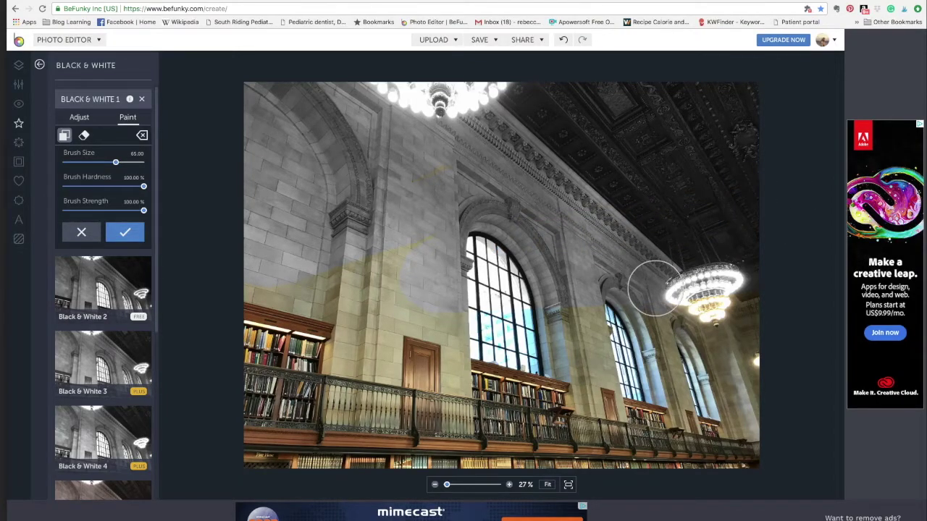
{"action": "mouse_move", "coordinate": [742, 313]}
{"action": "left_mouse_down"}
{"action": "mouse_move", "coordinate": [740, 378]}
{"action": "mouse_move", "coordinate": [641, 366]}
{"action": "mouse_move", "coordinate": [585, 346]}
{"action": "left_mouse_up"}
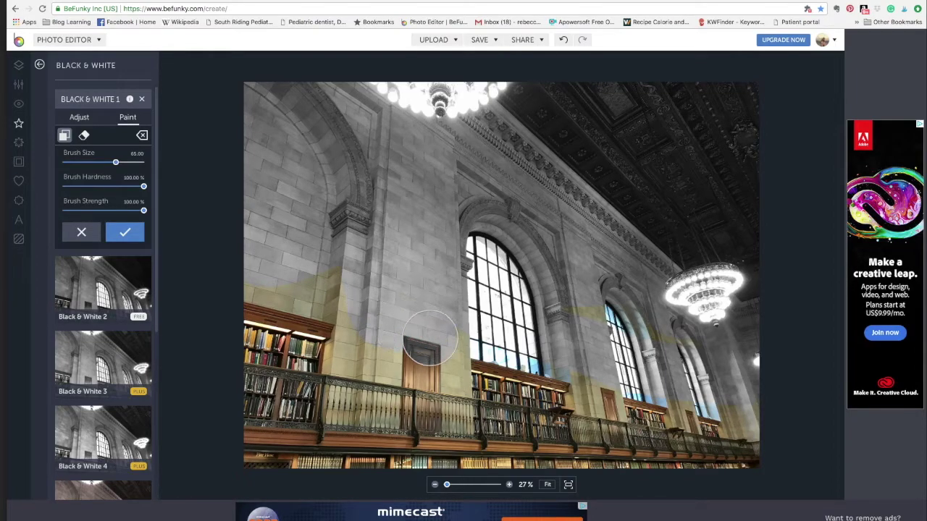
{"action": "mouse_move", "coordinate": [432, 349]}
{"action": "left_mouse_down"}
{"action": "mouse_move", "coordinate": [377, 343]}
{"action": "mouse_move", "coordinate": [361, 334]}
{"action": "mouse_move", "coordinate": [361, 307]}
{"action": "left_mouse_up"}
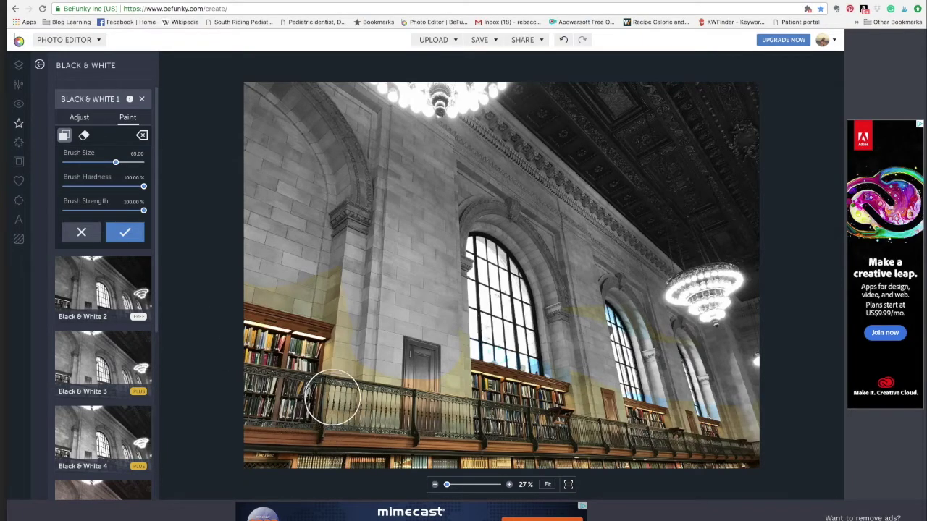
{"action": "left_click", "coordinate": [128, 232]}
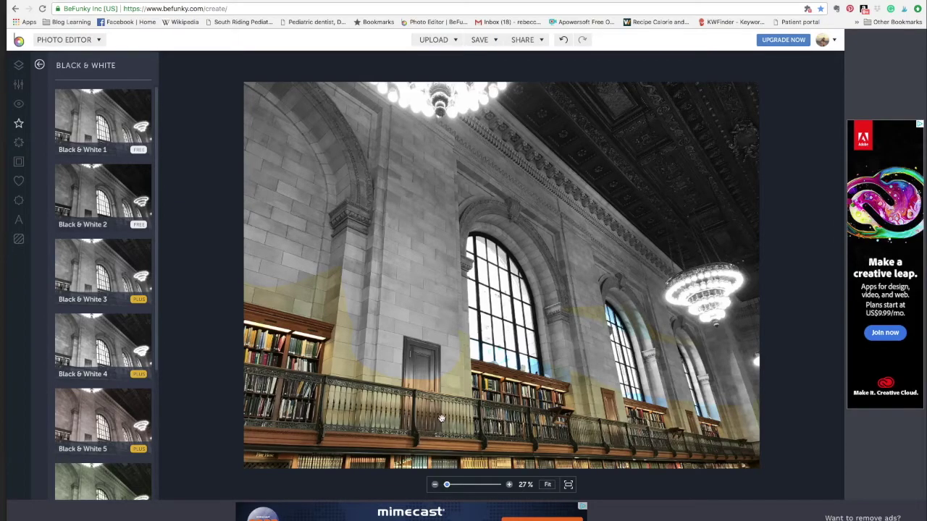
Reopen the Black & White 1 effect in paint mode with a much smaller brush for the wall behind the balcony railing.
{"action": "left_click", "coordinate": [508, 484]}
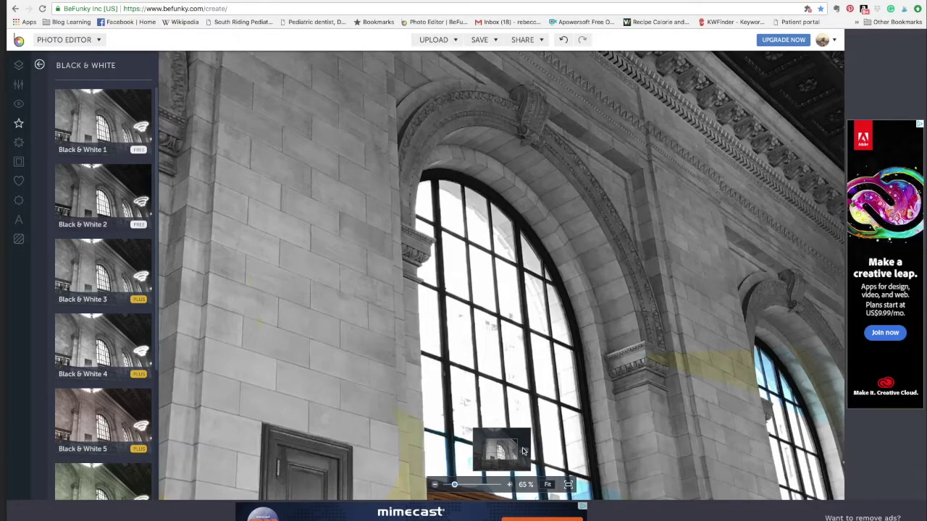
{"action": "left_click_drag", "start_coordinate": [523, 451], "coordinate": [499, 469]}
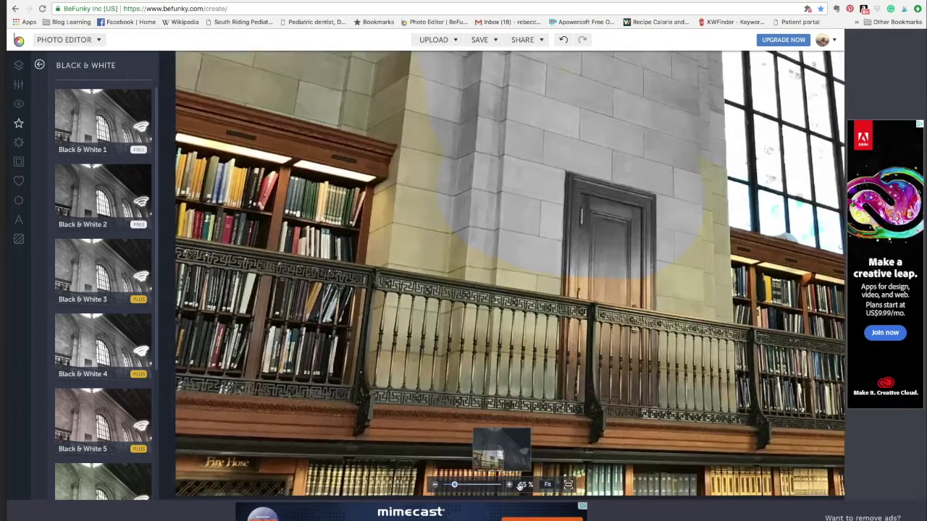
{"action": "left_click", "coordinate": [508, 485]}
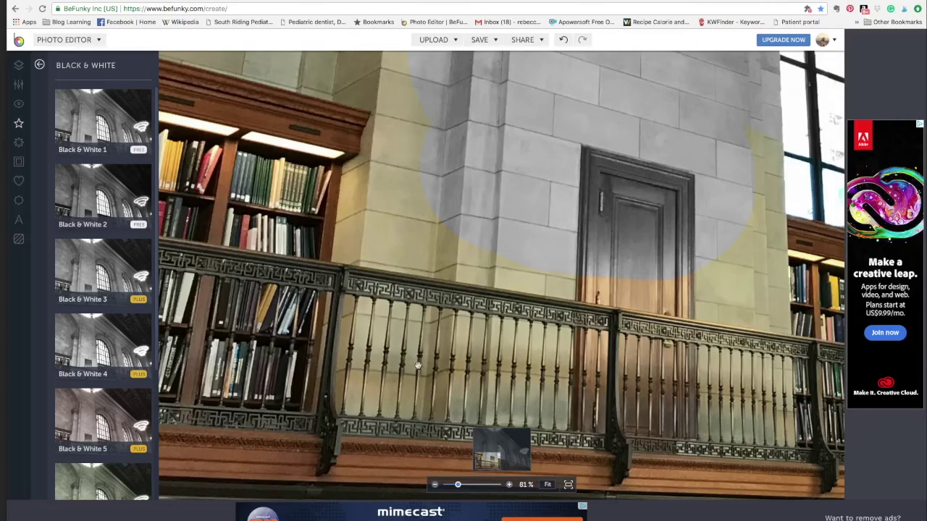
{"action": "left_click", "coordinate": [111, 128]}
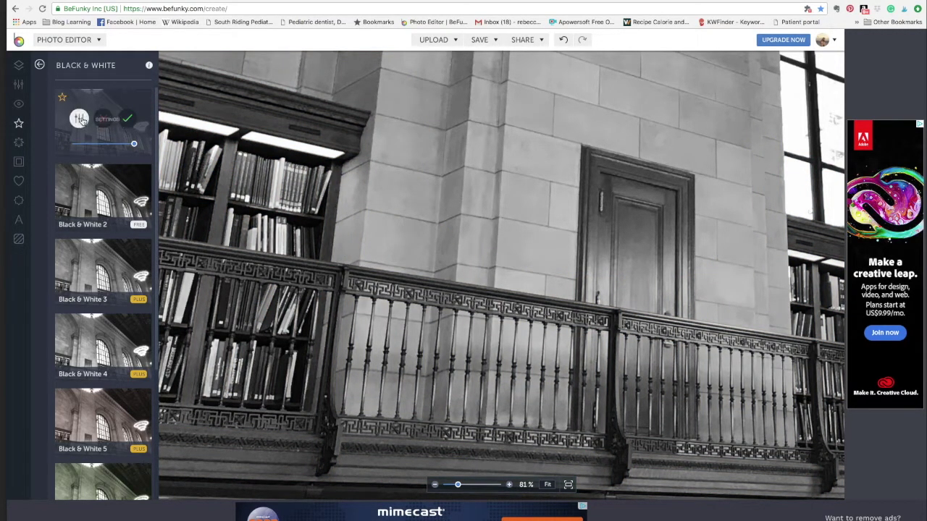
{"action": "left_click", "coordinate": [80, 119]}
{"action": "left_click", "coordinate": [126, 119]}
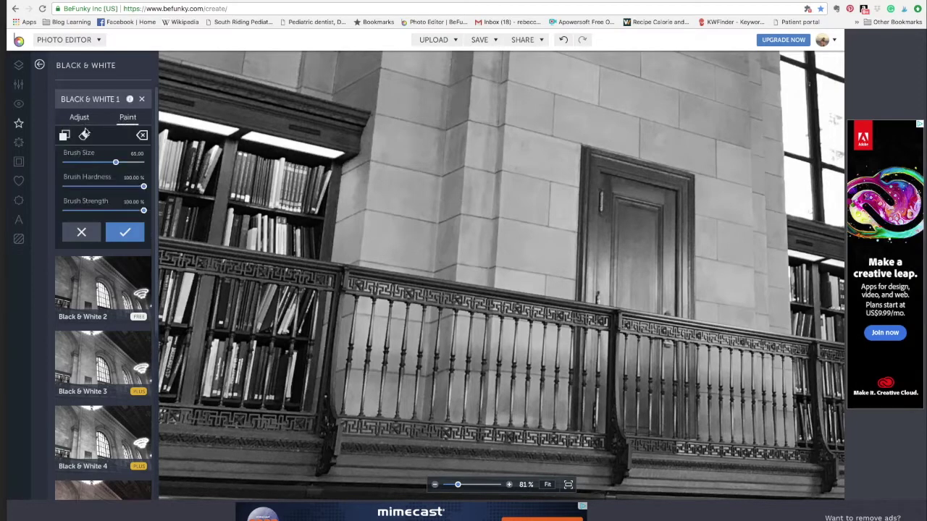
{"action": "mouse_move", "coordinate": [217, 167]}
{"action": "left_mouse_down"}
{"action": "mouse_move", "coordinate": [405, 115]}
{"action": "mouse_move", "coordinate": [393, 155]}
{"action": "mouse_move", "coordinate": [658, 166]}
{"action": "mouse_move", "coordinate": [600, 161]}
{"action": "mouse_move", "coordinate": [645, 149]}
{"action": "mouse_move", "coordinate": [660, 123]}
{"action": "left_mouse_up"}
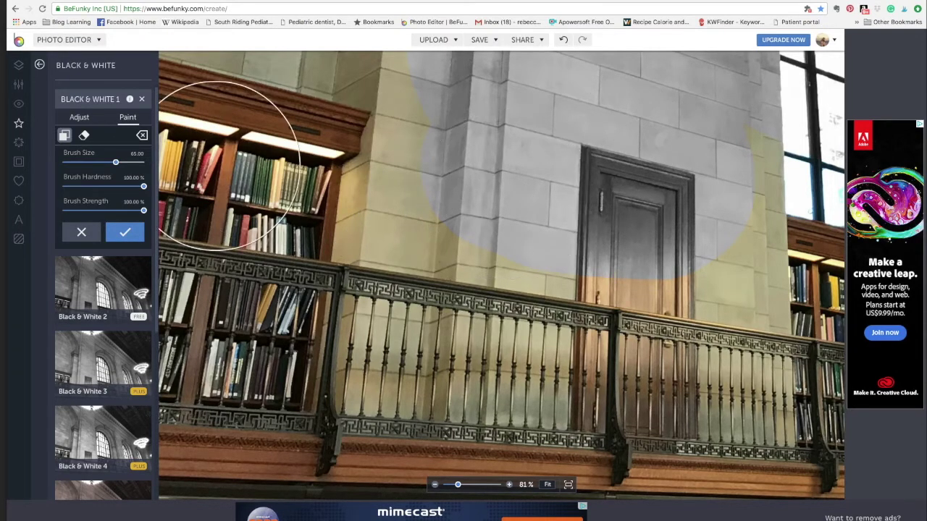
{"action": "left_click_drag", "start_coordinate": [116, 165], "coordinate": [77, 165]}
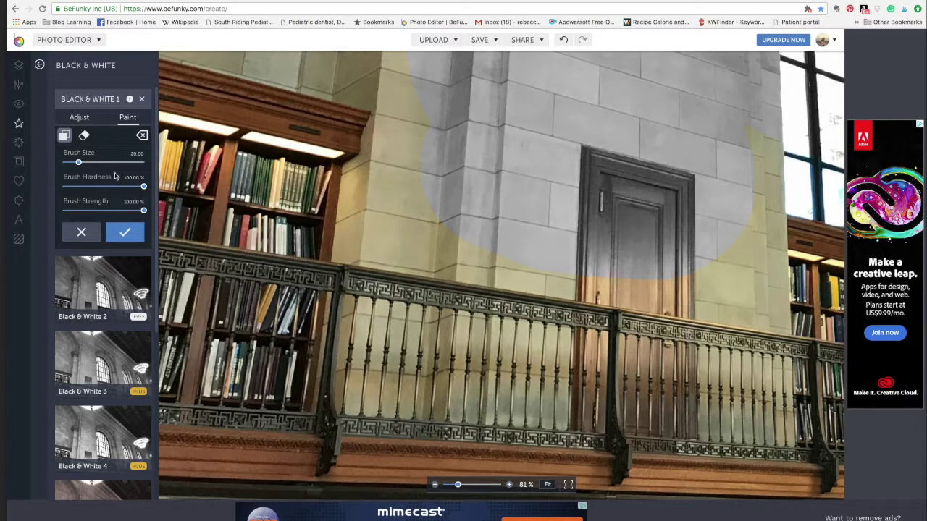
{"action": "left_click_drag", "start_coordinate": [78, 164], "coordinate": [74, 164]}
Paint the black-and-white effect over a strip of wall between two railing balusters beside the bookshelf, and apply it.
{"action": "left_click_drag", "start_coordinate": [393, 346], "coordinate": [387, 413]}
{"action": "left_click", "coordinate": [121, 231]}
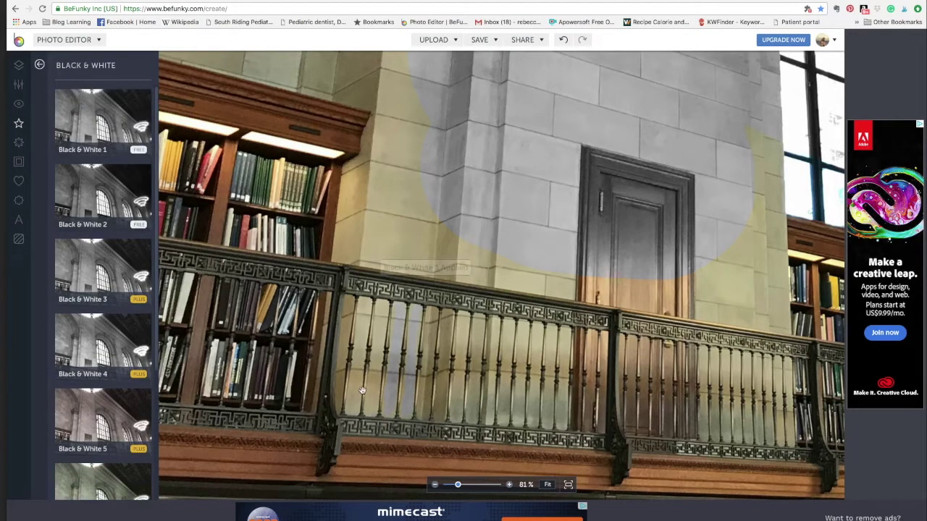
{"action": "left_click", "coordinate": [435, 485]}
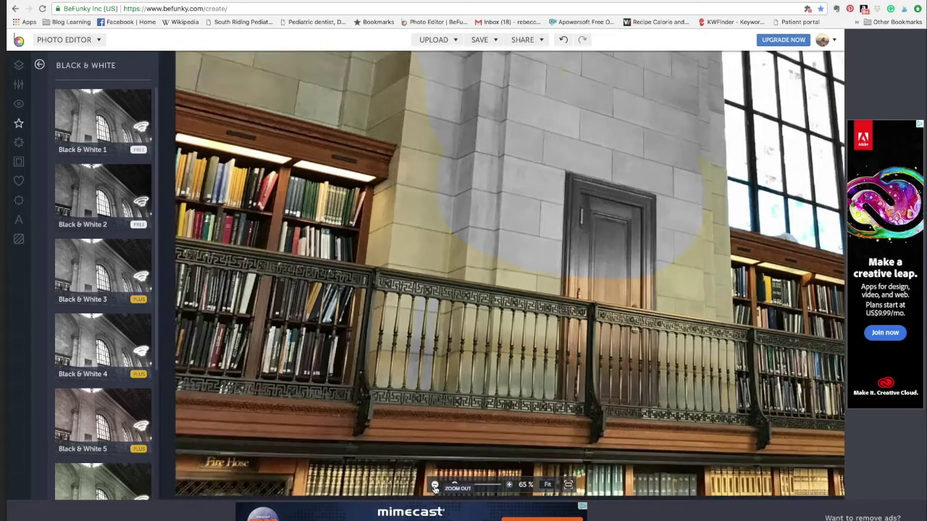
{"action": "left_click", "coordinate": [435, 484]}
{"action": "left_click", "coordinate": [434, 485]}
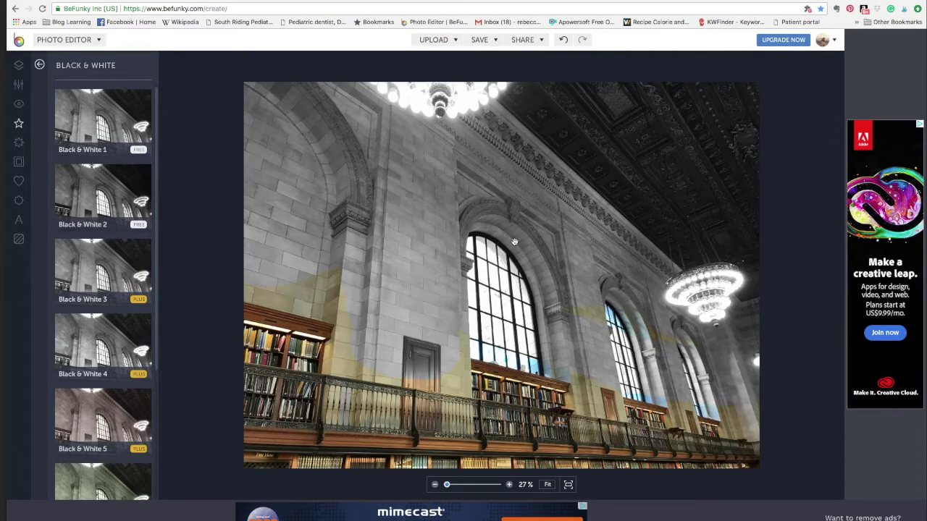
Switch to PowerPoint to examine the before-and-after slide of the library photo, and return to the photo editor in Chrome.
{"action": "key", "text": "super+Tab"}
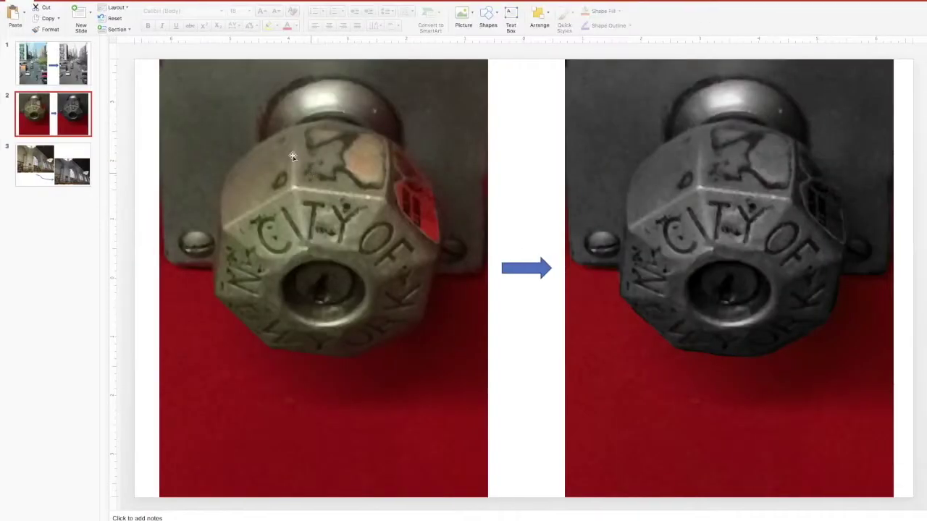
{"action": "left_click", "coordinate": [70, 154]}
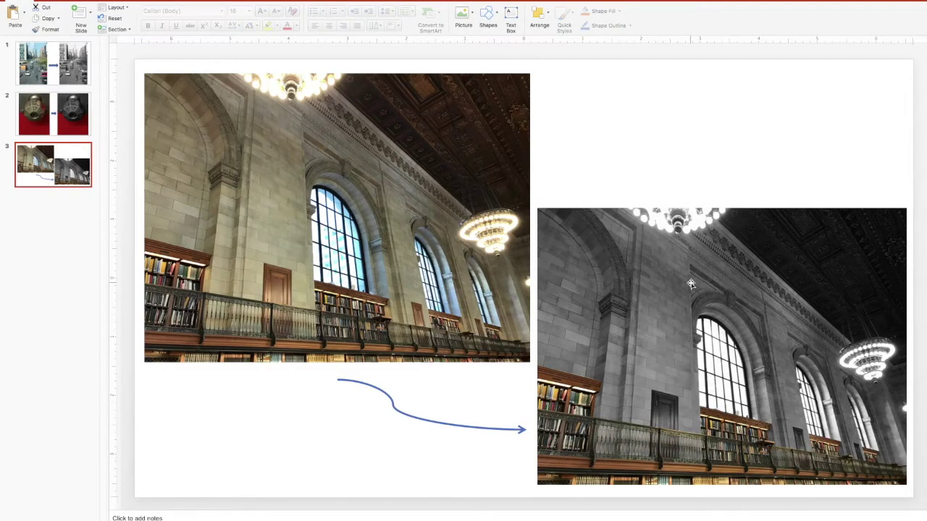
{"action": "key", "text": "super+Tab"}
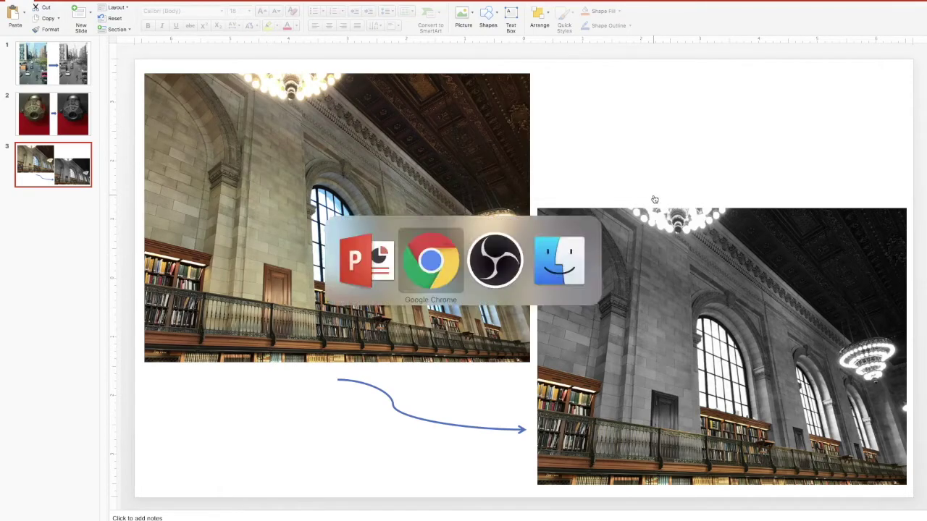